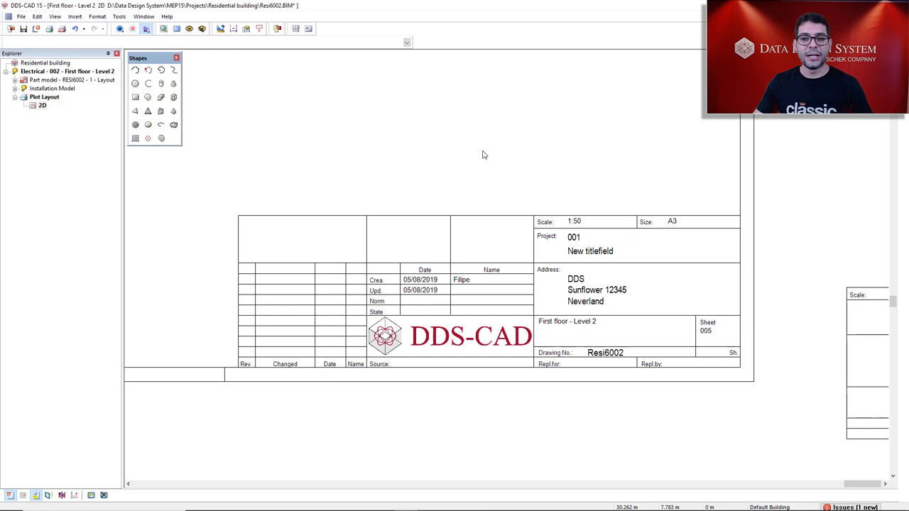
Pan and zoom in on the second, empty title block beside the sheet
middle_click_drag(483, 155, 547, 144)
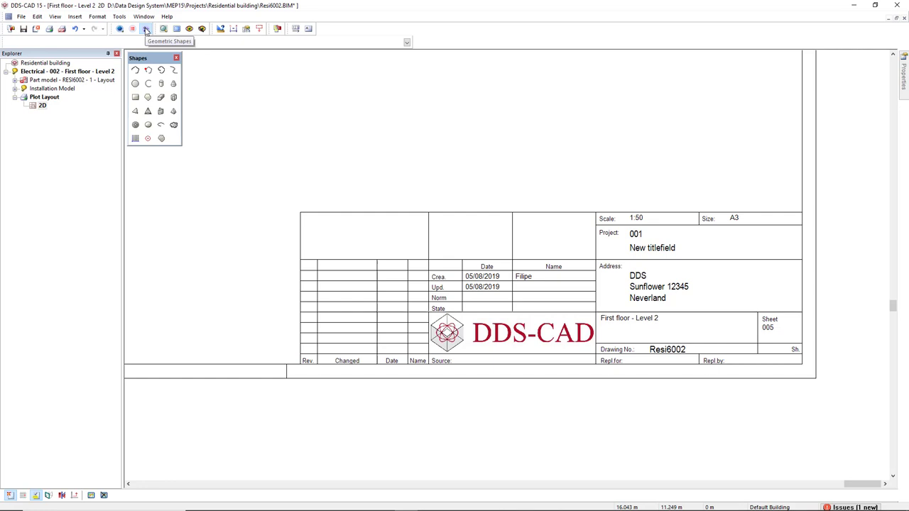
middle_click_drag(642, 291, 291, 206)
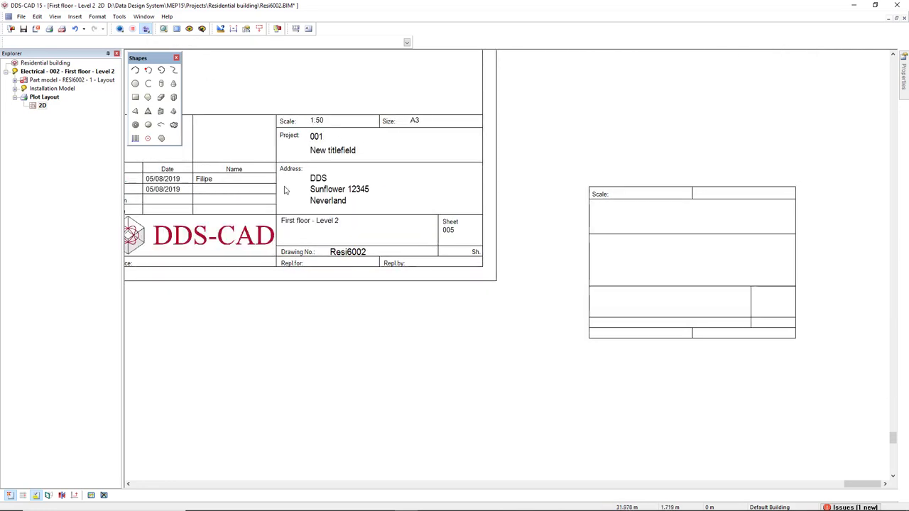
left_click_drag(264, 300, 514, 83)
middle_click_drag(706, 294, 629, 211)
scroll(629, 211, "up", 1)
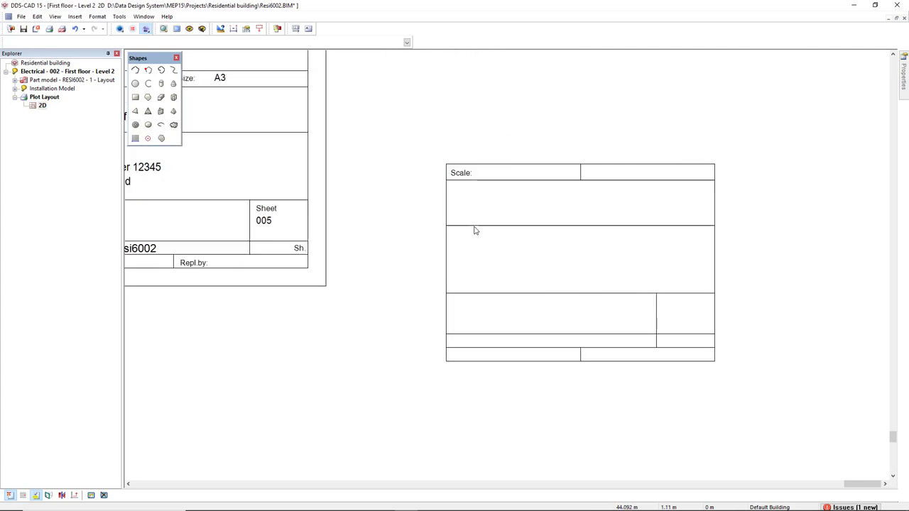
Delete the Scale: text from the second title block and window-select all its lines
left_click(447, 262)
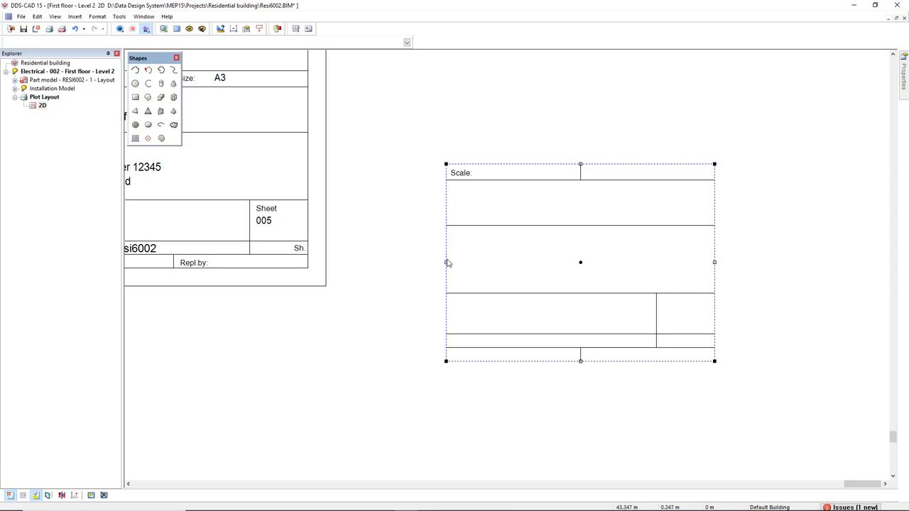
left_click(529, 228)
left_click(530, 225)
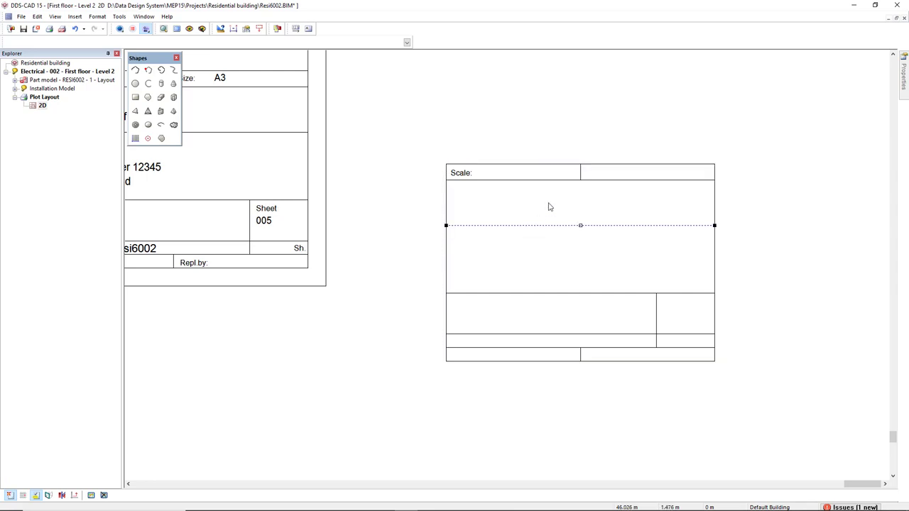
left_click(470, 181)
left_click(465, 175)
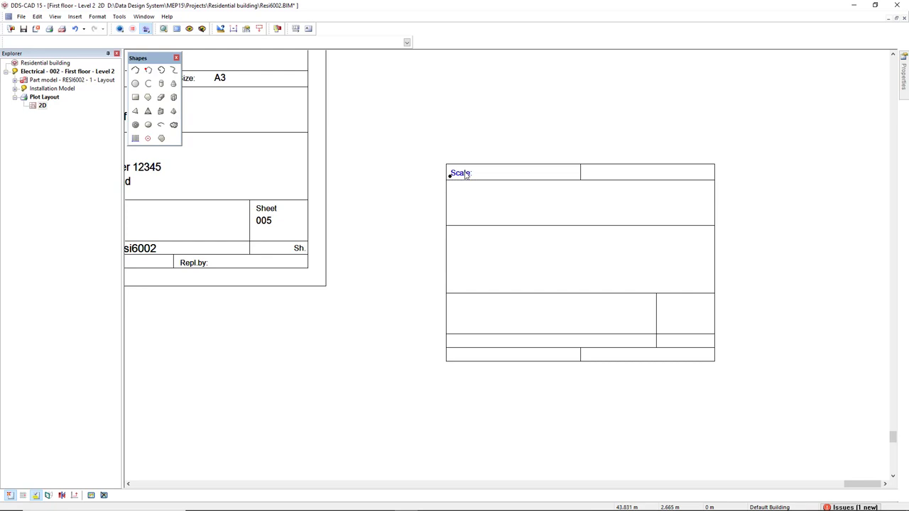
key("Delete")
left_click_drag(427, 400, 780, 122)
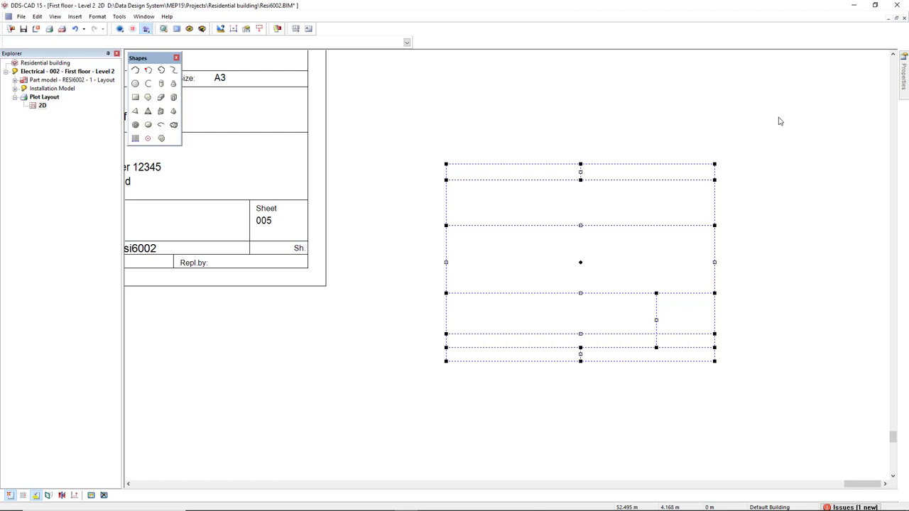
Set the selected lines' layer to Building with sublayer Title block, then deselect them
key("Return")
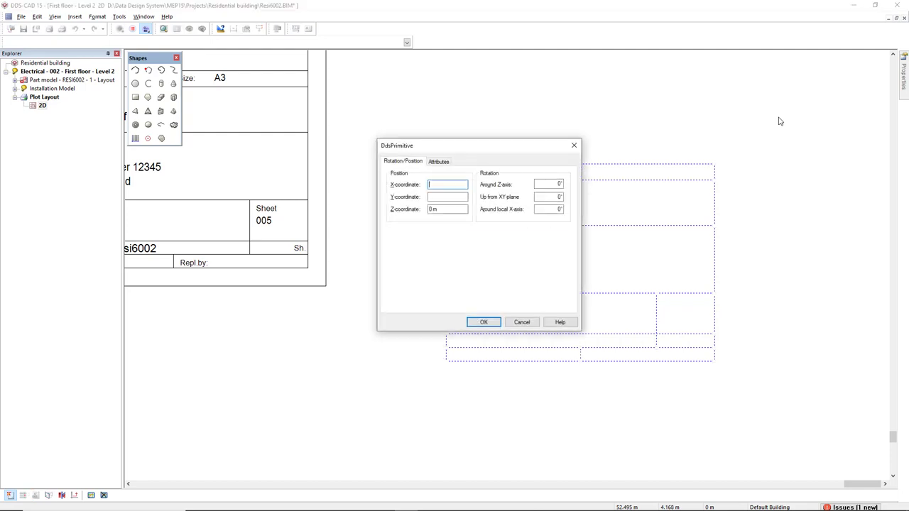
left_click(439, 161)
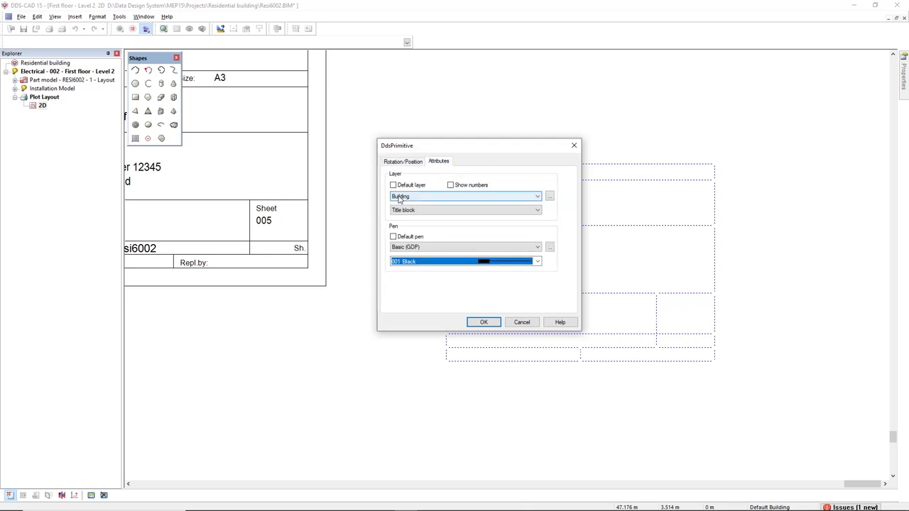
left_click(400, 199)
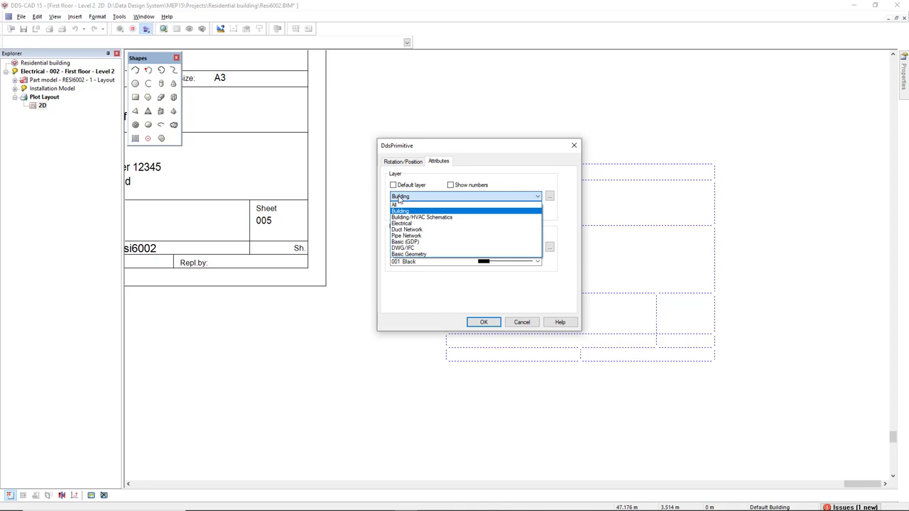
left_click(401, 211)
left_click(416, 211)
left_click(417, 216)
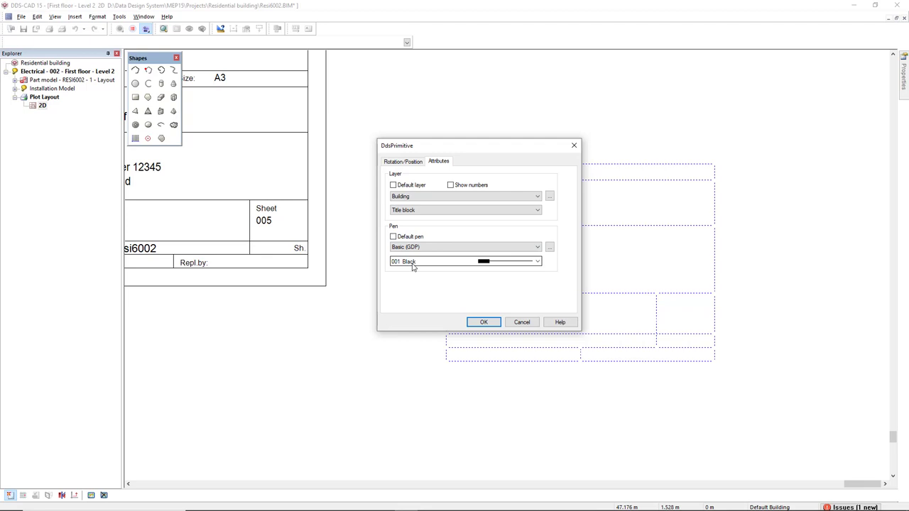
left_click(485, 323)
left_click(411, 395)
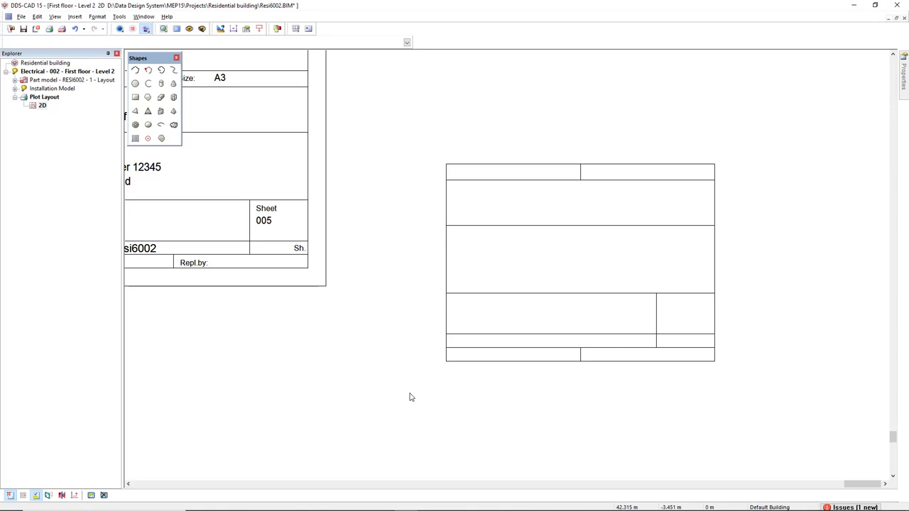
scroll(441, 234, "up", 5)
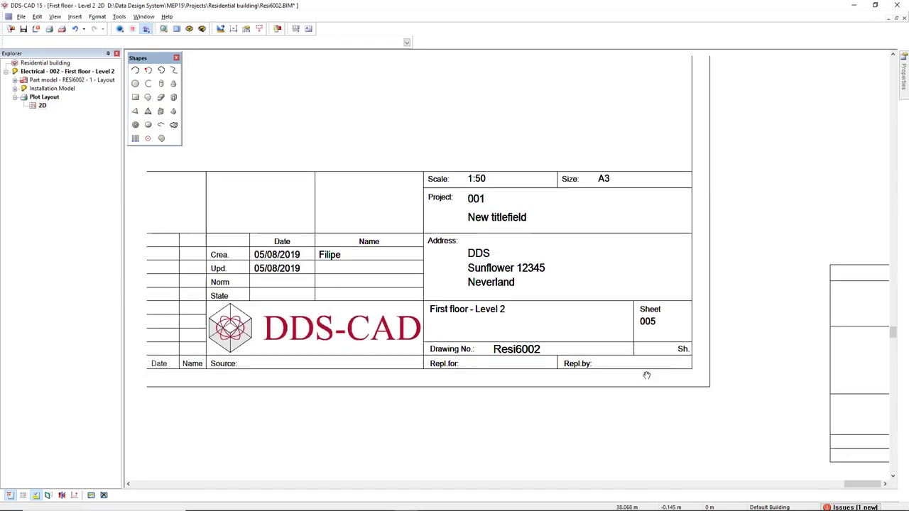
scroll(648, 350, "up", 4)
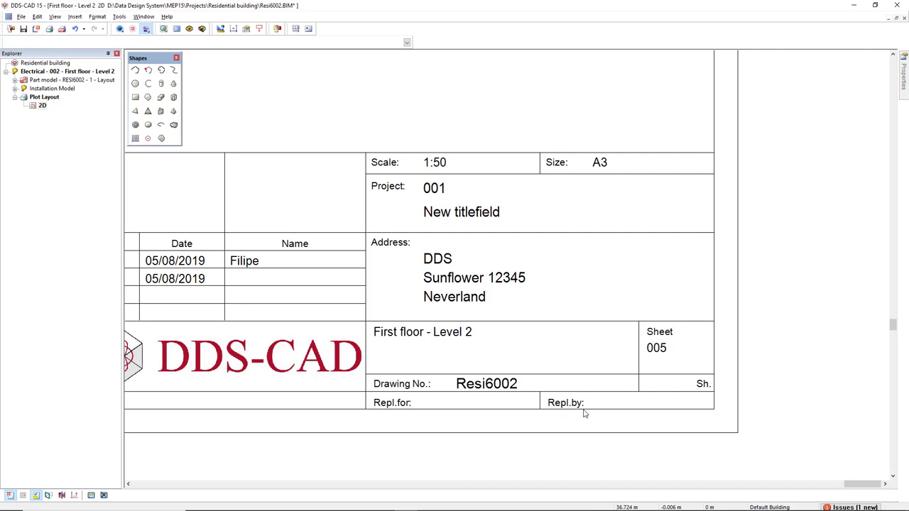
Place the text Scale: in the left top cell and Size: in the right top cell
left_click(310, 31)
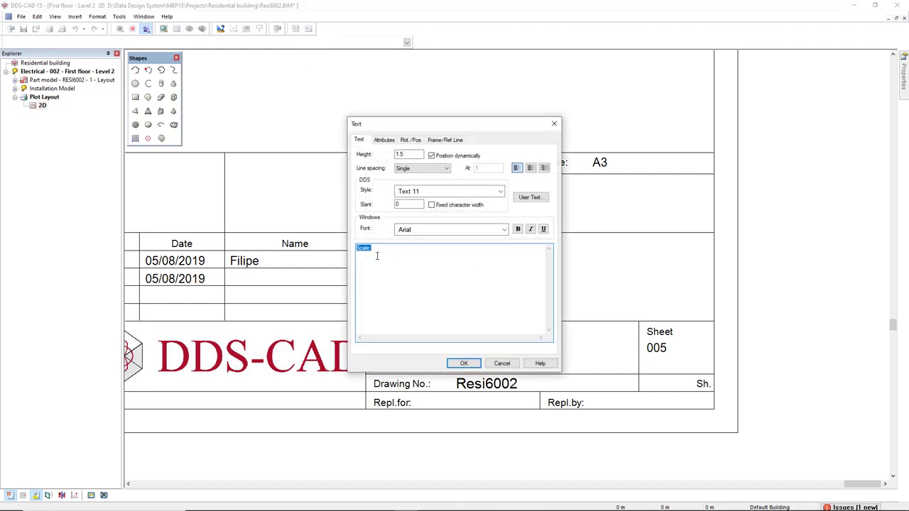
left_click(463, 363)
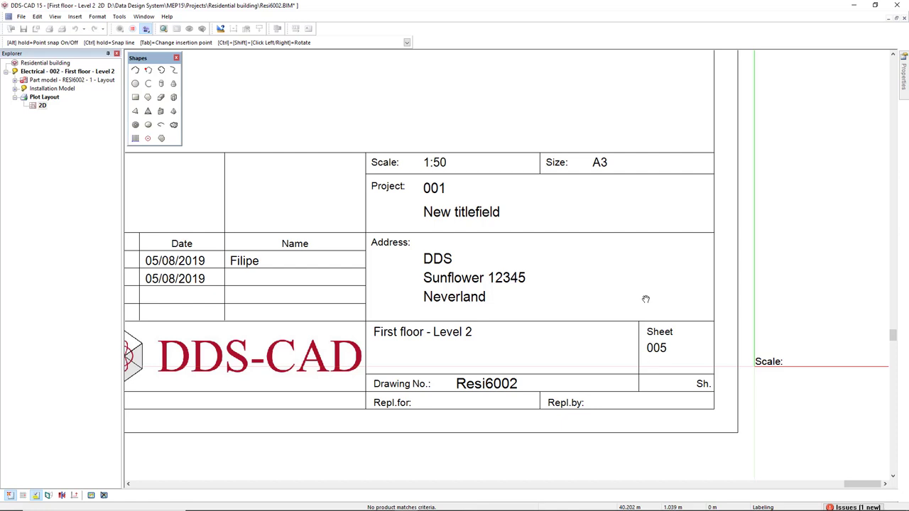
middle_click_drag(780, 366, 327, 310)
middle_click_drag(433, 230, 350, 202)
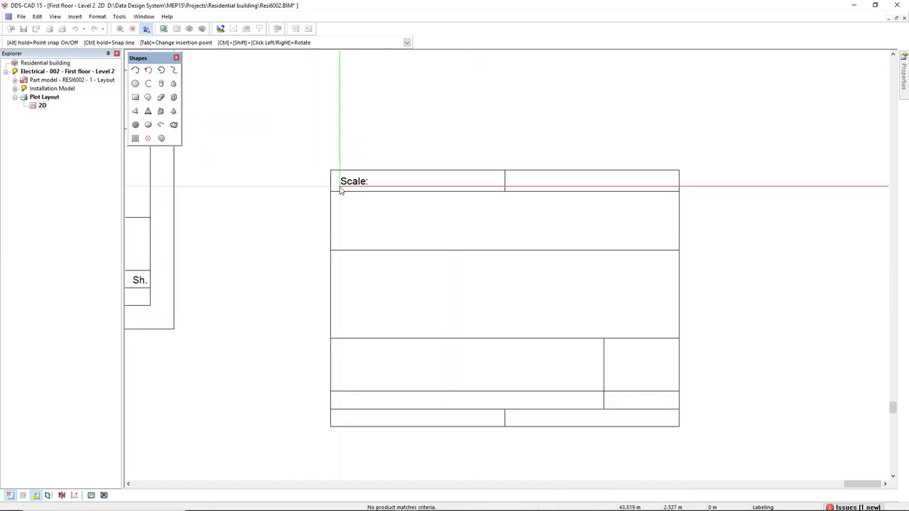
left_click(338, 189)
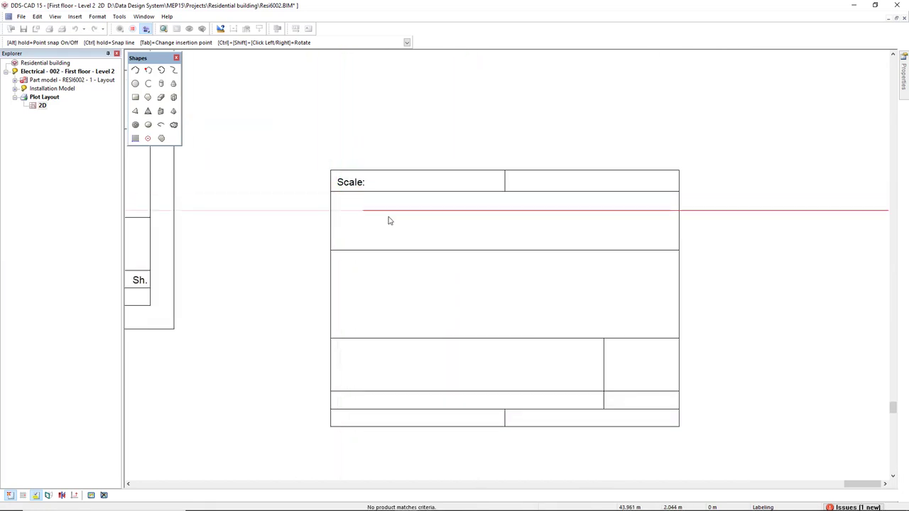
left_click(517, 190)
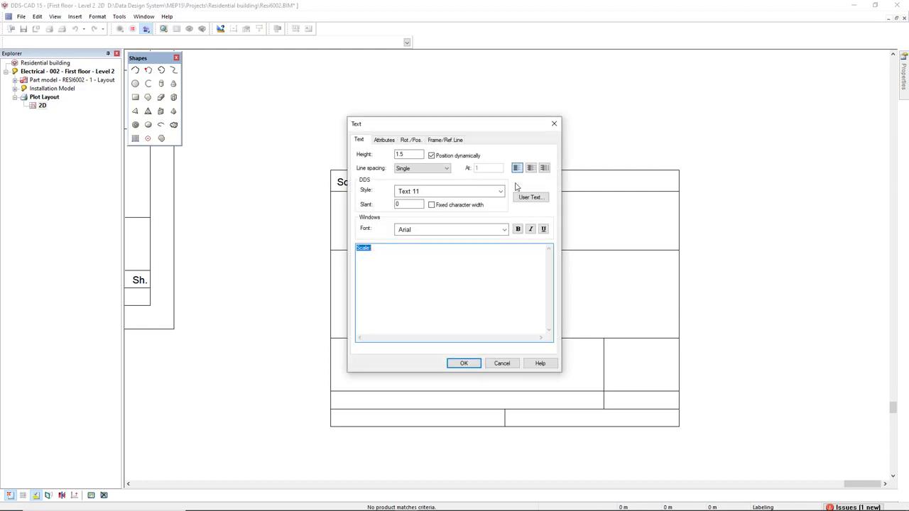
type("S")
left_click(463, 363)
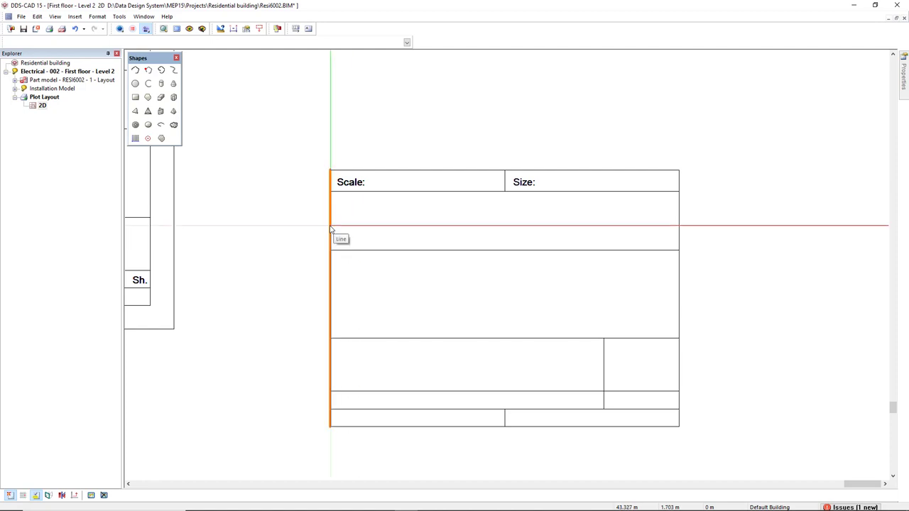
Create parallel help lines along the left edge, the Size cell divider and the top row
right_click(330, 228)
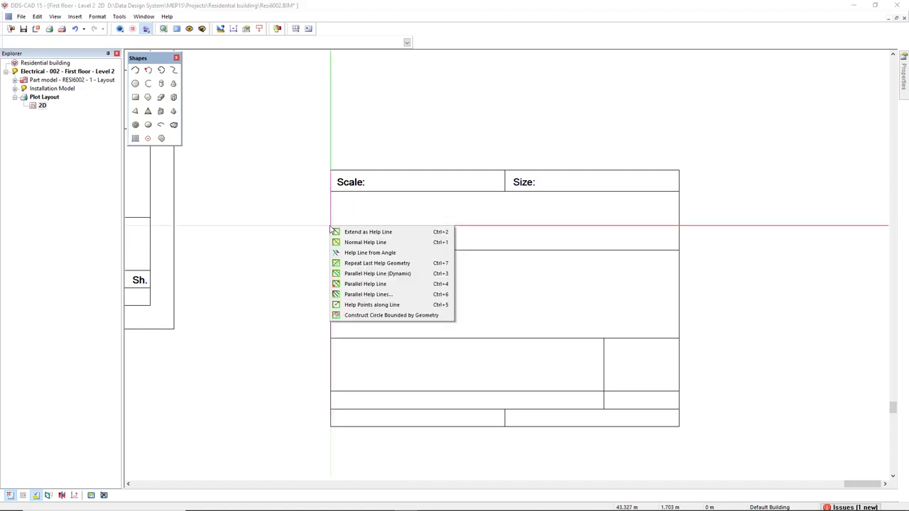
left_click(383, 284)
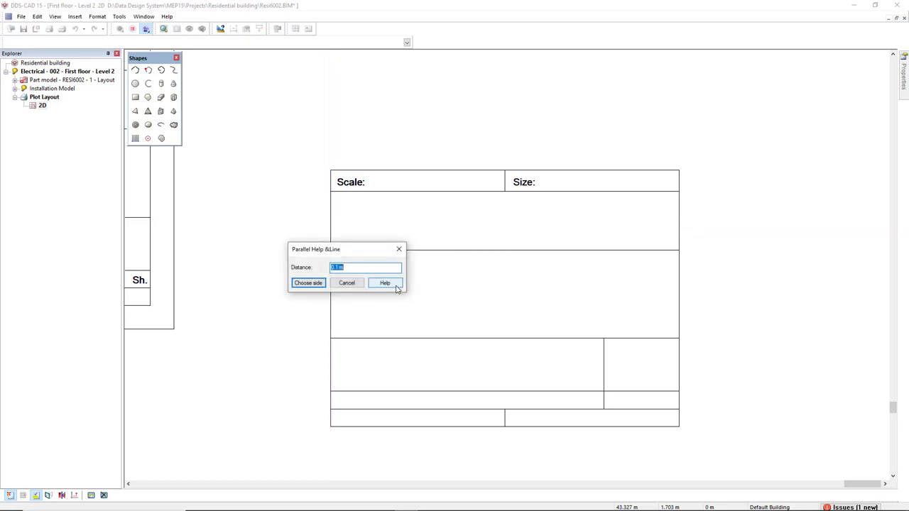
left_click(308, 282)
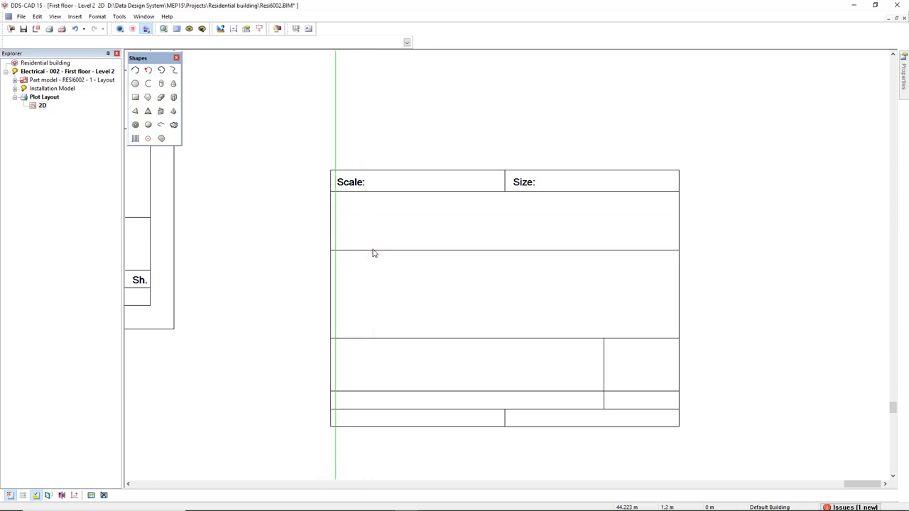
right_click(505, 184)
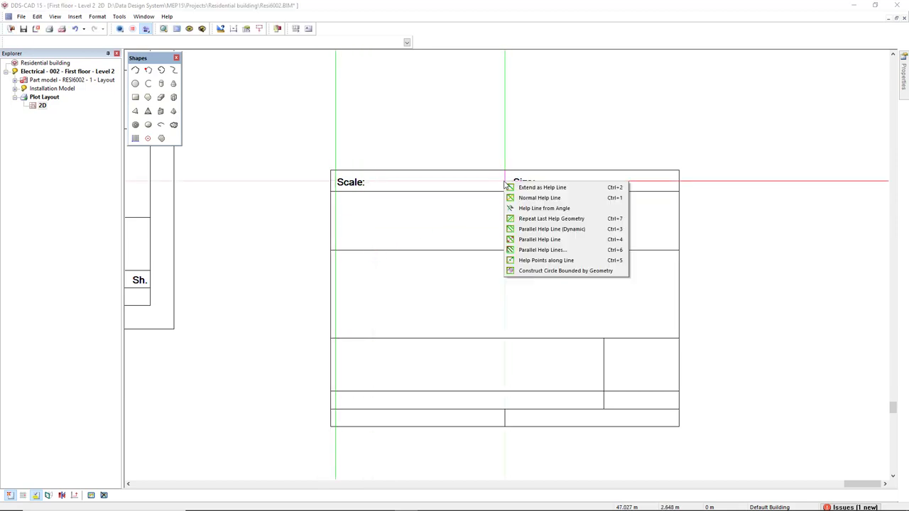
left_click(539, 239)
left_click(306, 282)
left_click(527, 244)
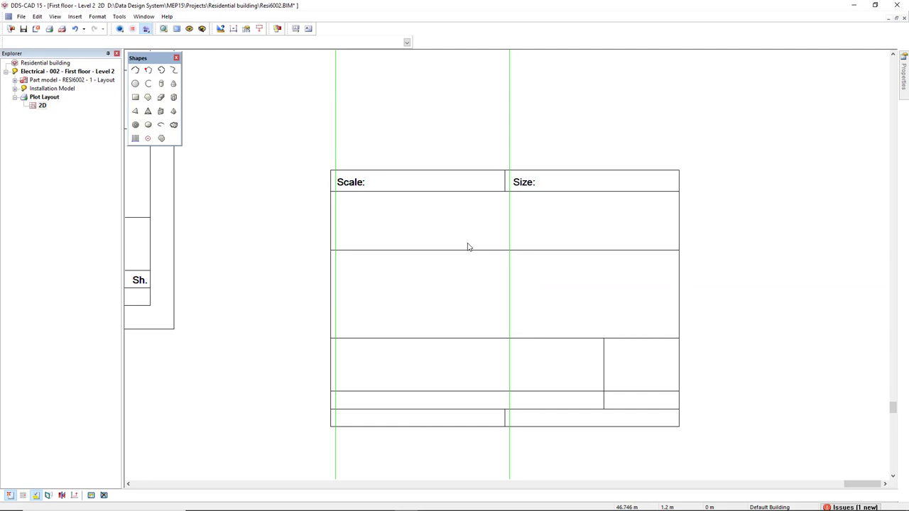
right_click(408, 193)
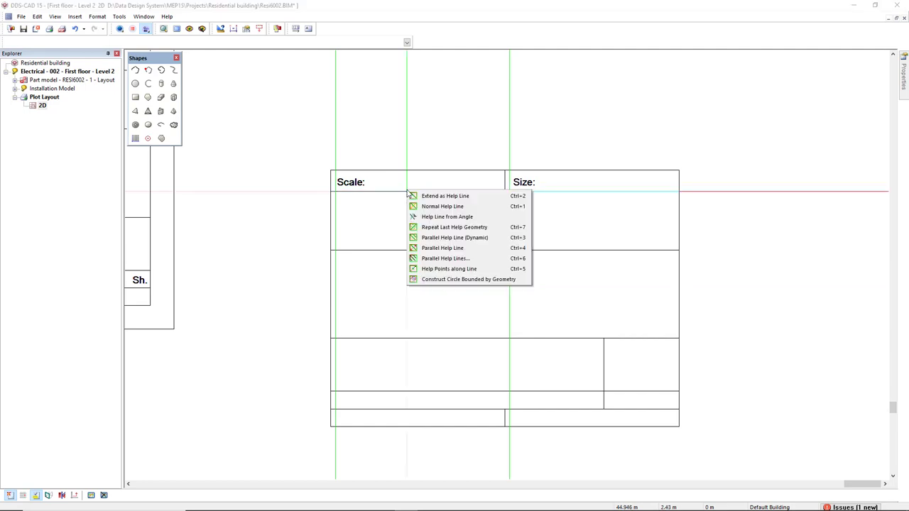
left_click(441, 247)
left_click(319, 283)
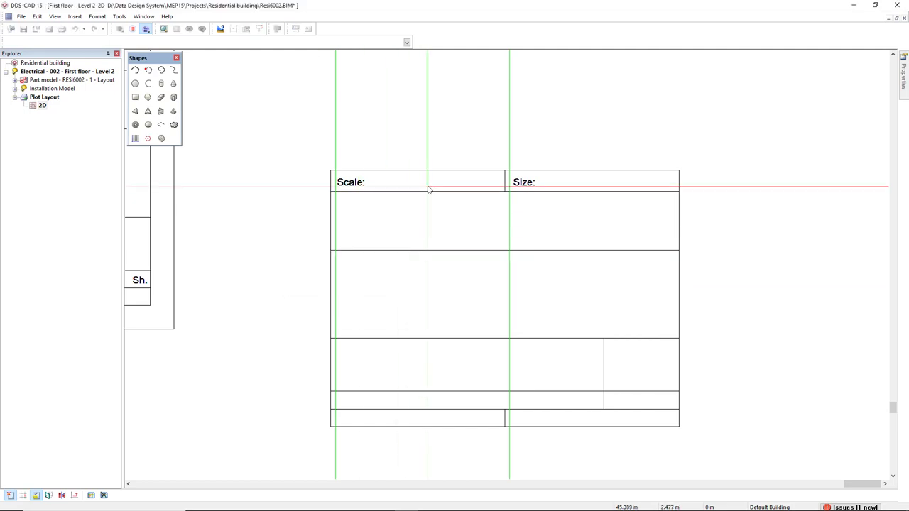
left_click(426, 190)
Realign the Scale: and Size: labels on the help lines, then remove the green help geometry
scroll(343, 184, "up", 2)
left_click_drag(343, 184, 329, 193)
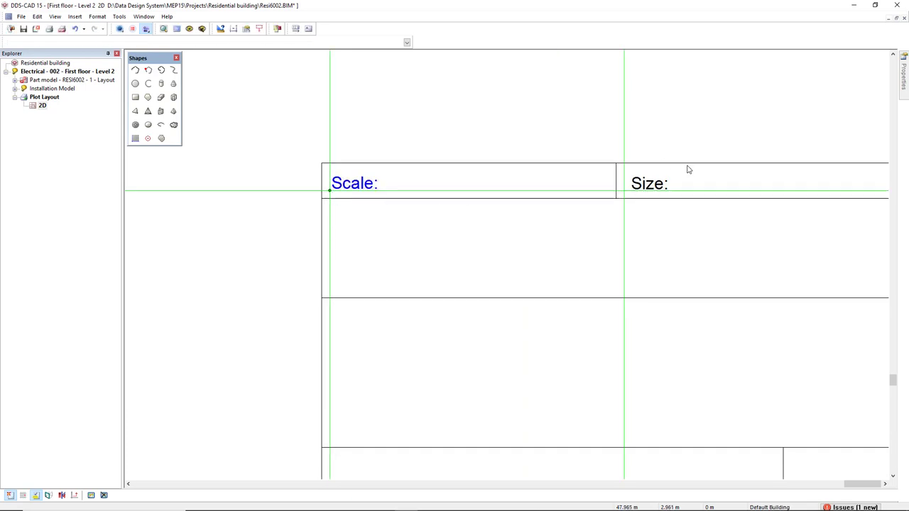
left_click(639, 184)
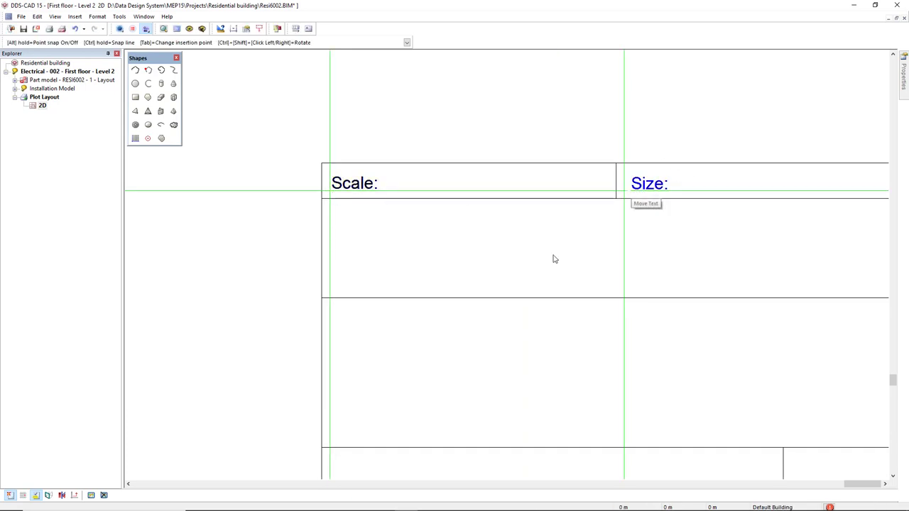
key("Escape")
scroll(550, 262, "down", 3)
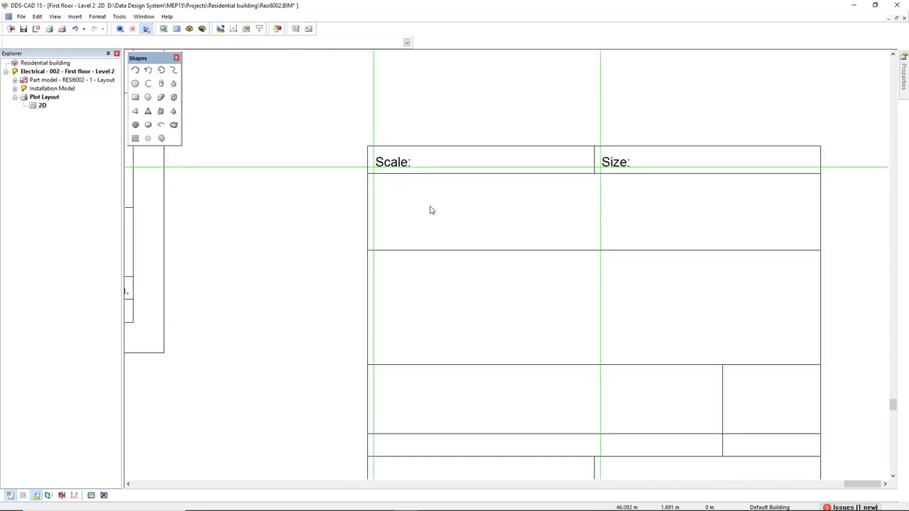
left_click(104, 495)
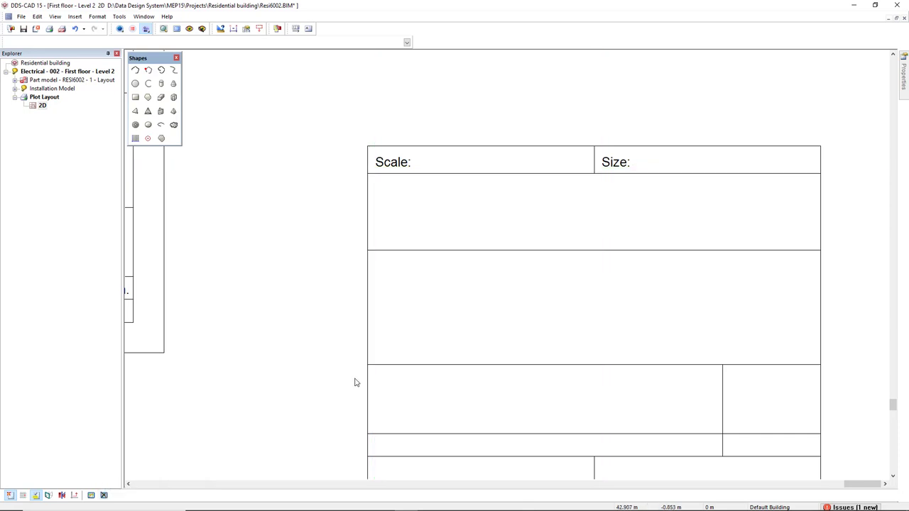
Select and copy the whole Scale/Size title block
scroll(365, 383, "down", 2)
middle_click_drag(369, 383, 359, 325)
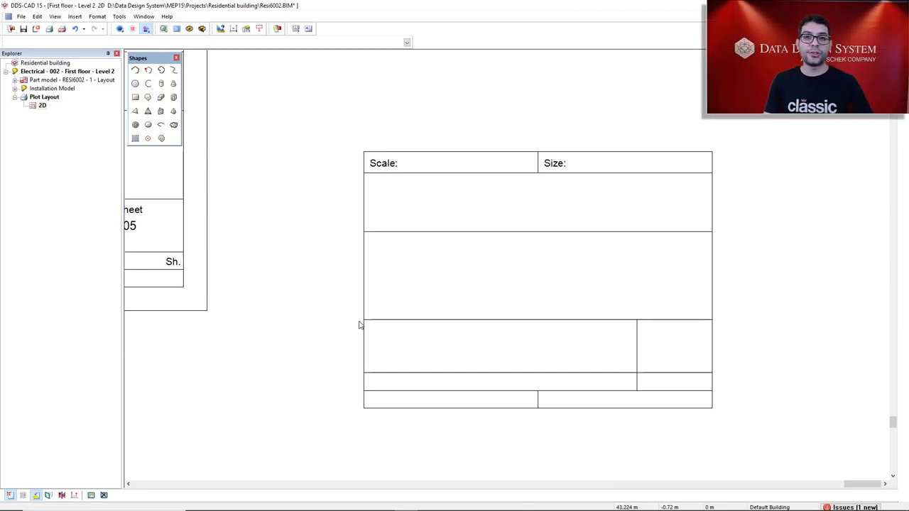
left_click_drag(334, 454, 752, 117)
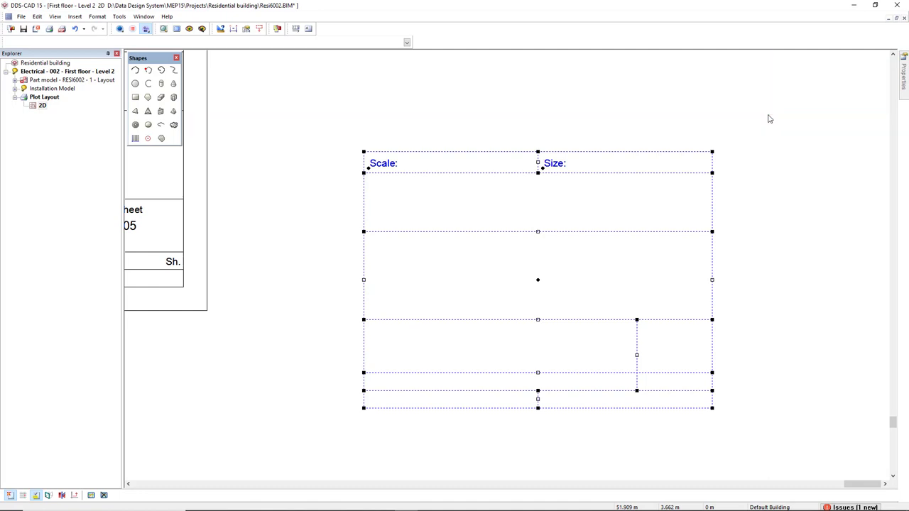
key("Escape")
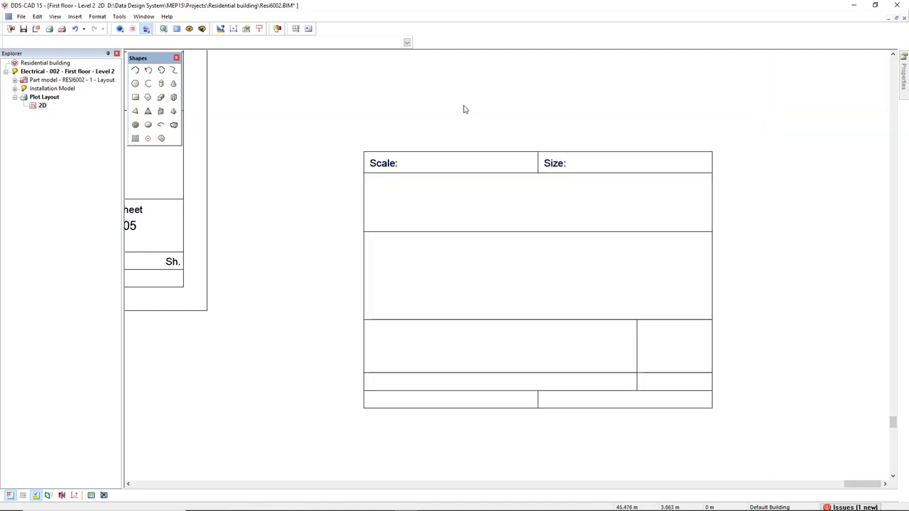
Open the TF-FF title-field file from the user directory in Project manager
left_click(12, 32)
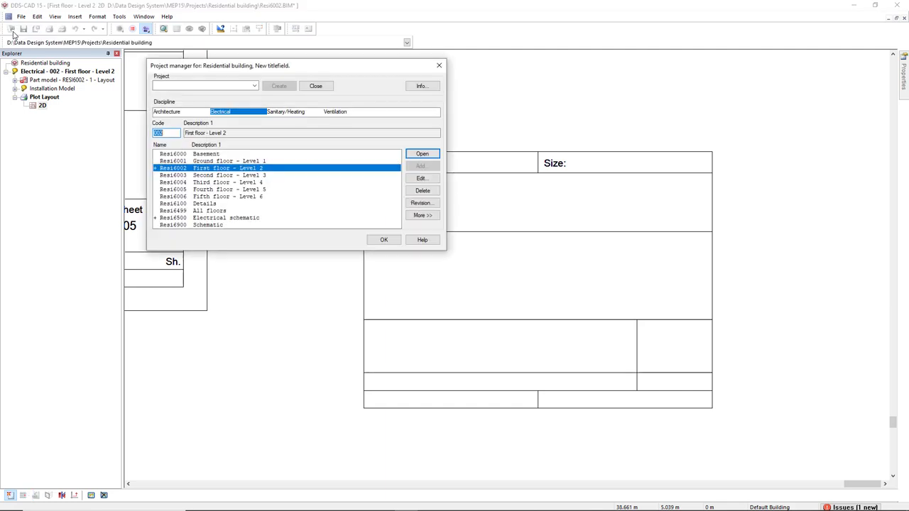
left_click(422, 216)
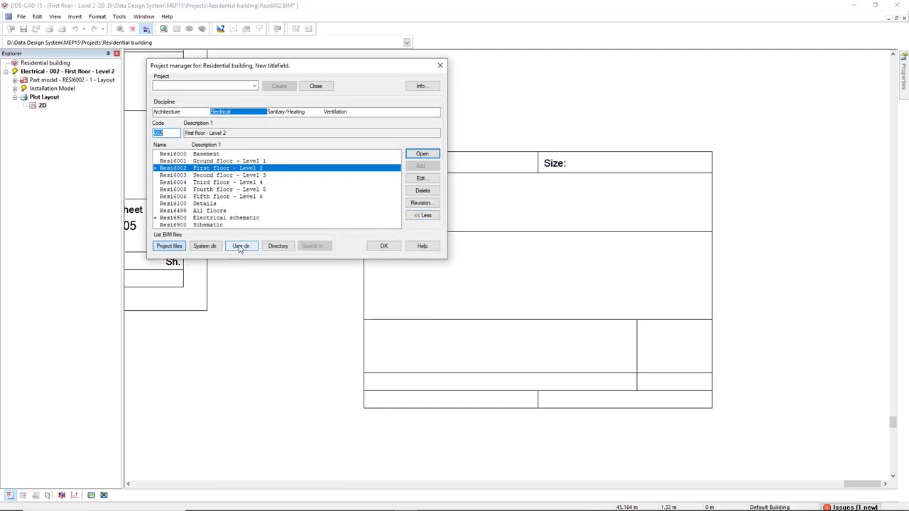
left_click(241, 246)
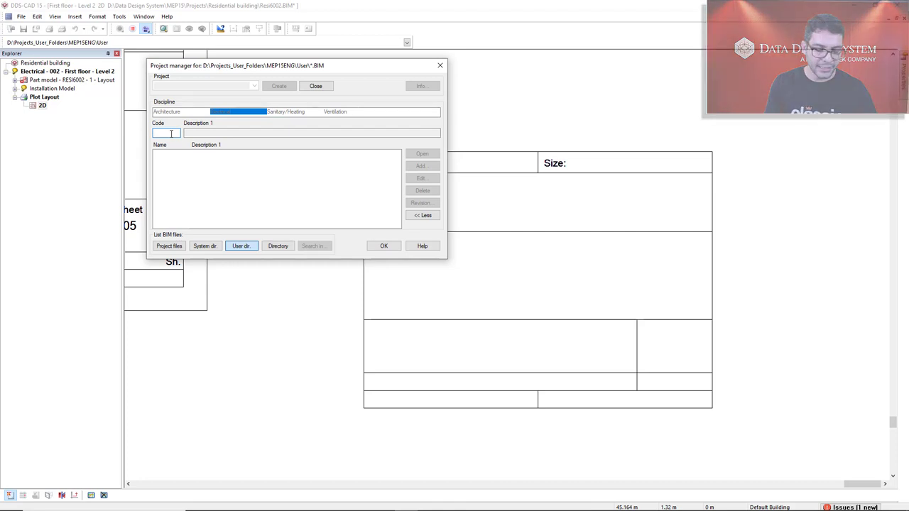
type("44")
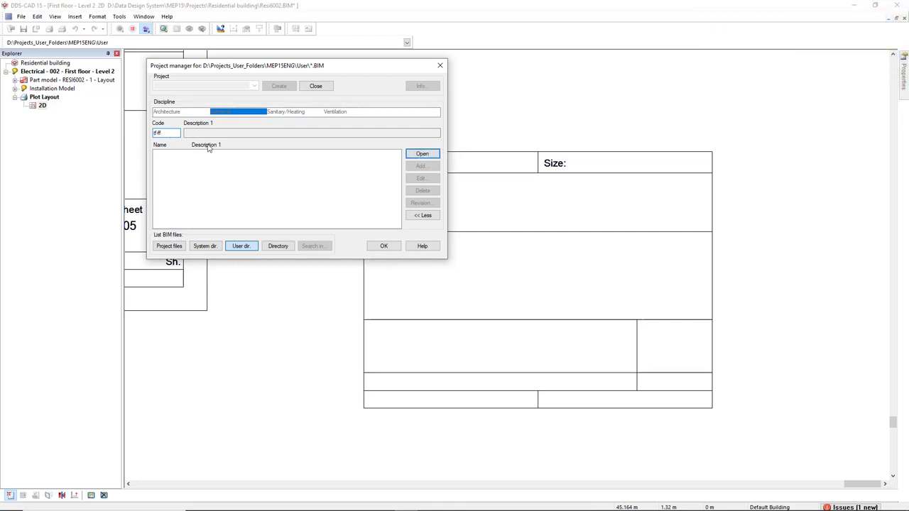
left_click(425, 154)
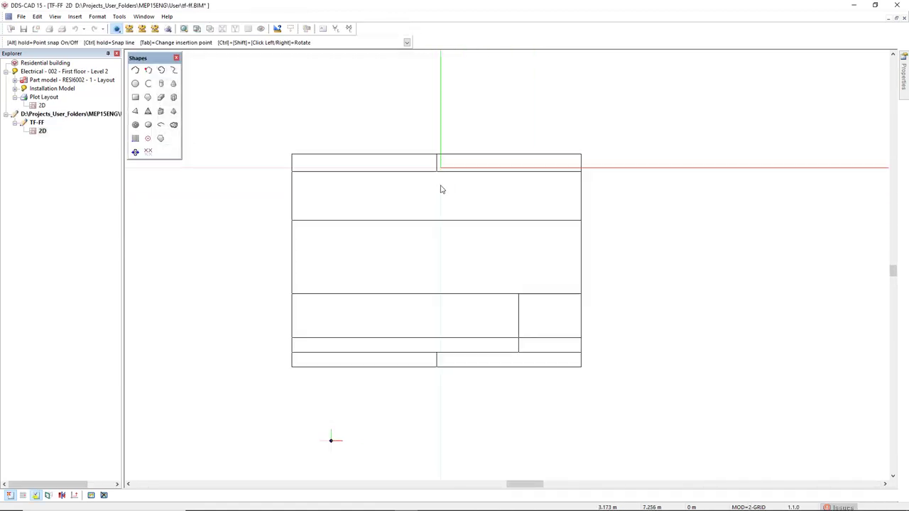
Paste the title block into TF-FF and move its lower-left corner onto the origin
left_click(519, 165)
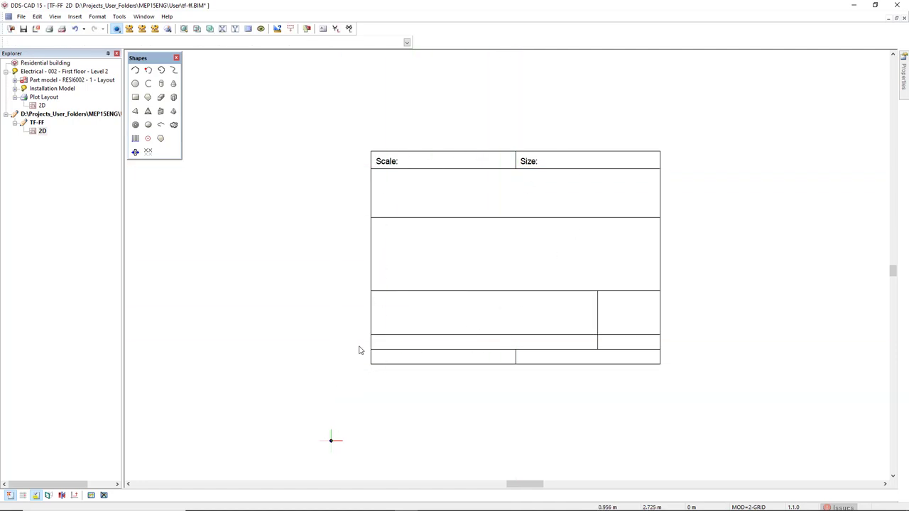
left_click_drag(333, 416, 740, 128)
right_click(395, 86)
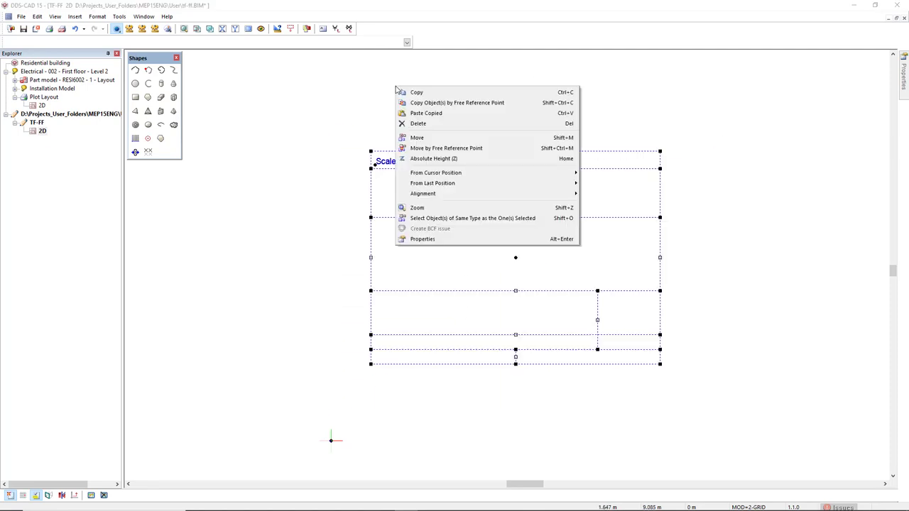
left_click(424, 148)
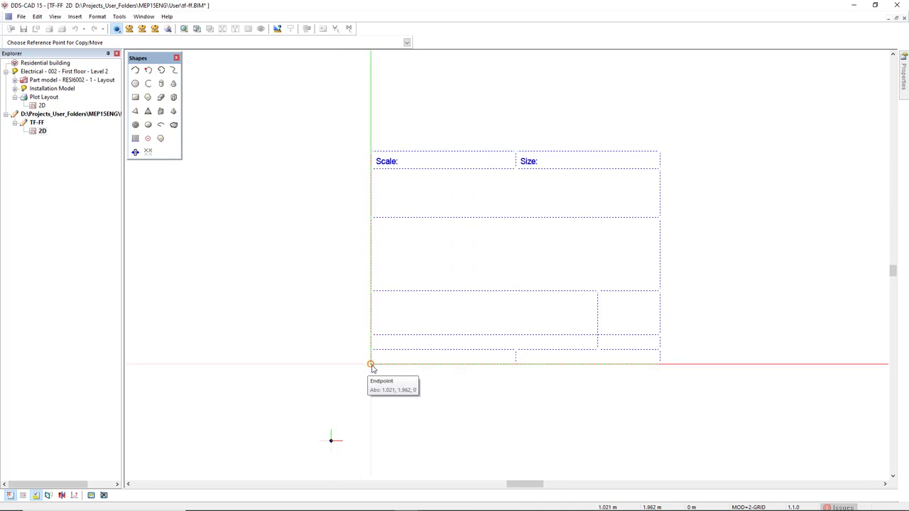
left_click(370, 365)
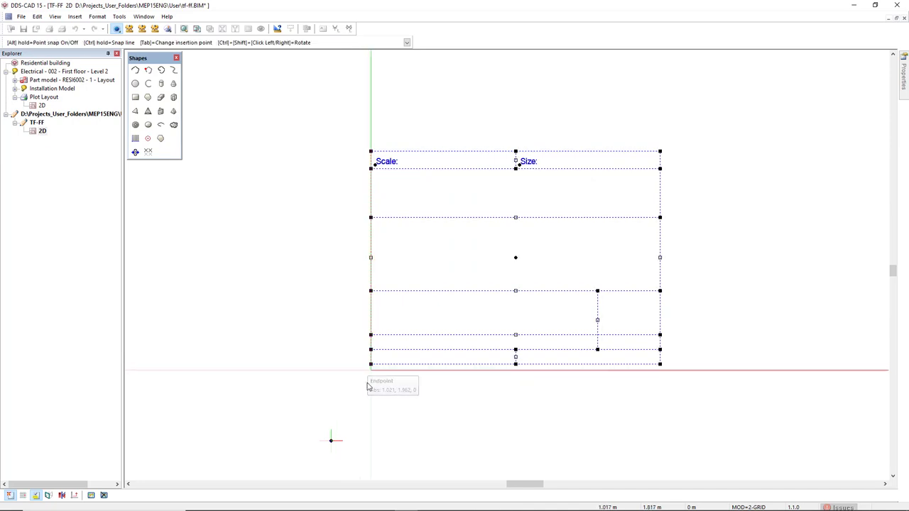
left_click(331, 441)
key("Escape")
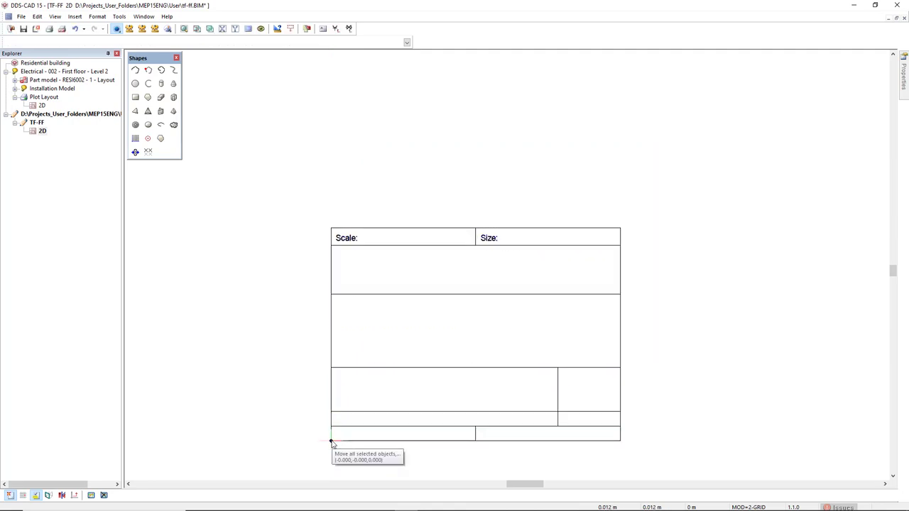
scroll(419, 396, "up", 1)
middle_click_drag(418, 396, 418, 320)
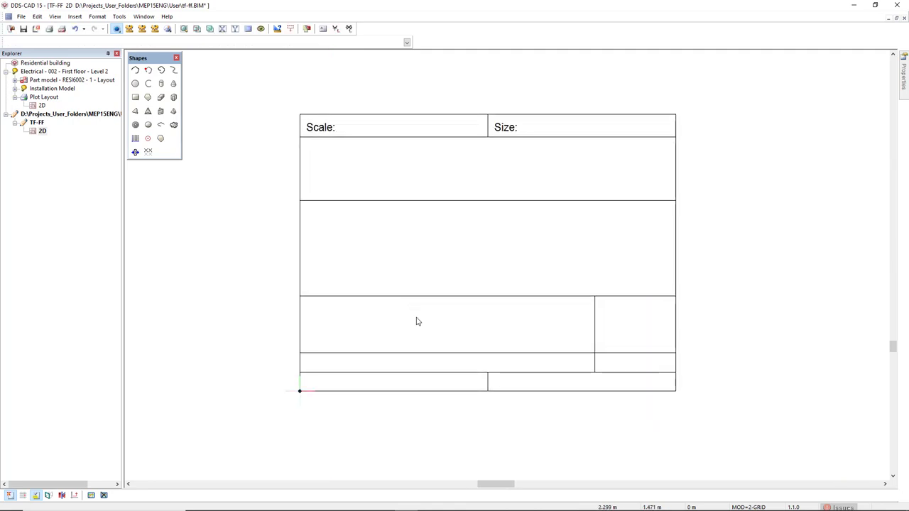
Turn on the Command Field toolbar and the Command List panel
right_click(453, 39)
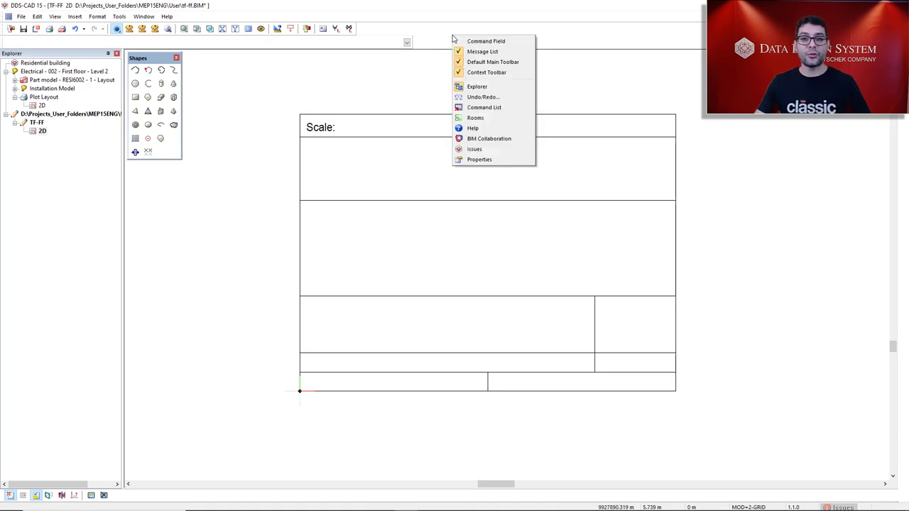
left_click(519, 42)
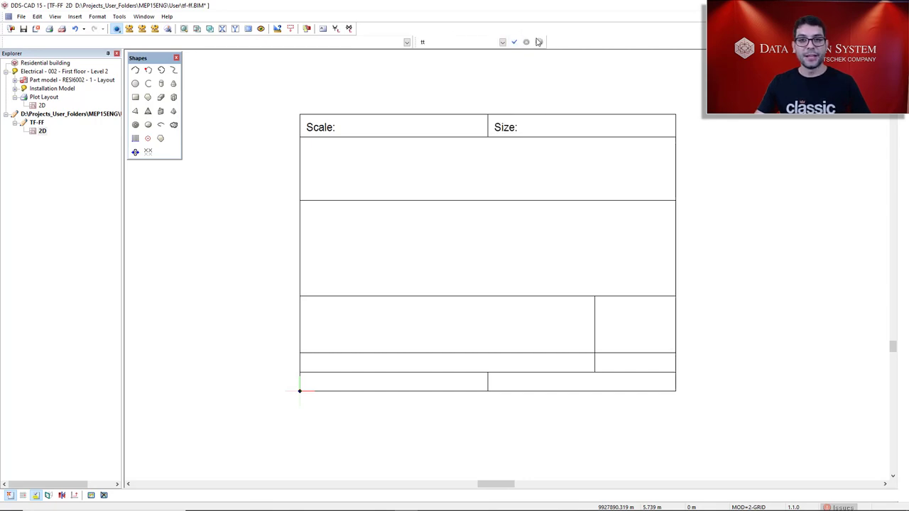
right_click(567, 43)
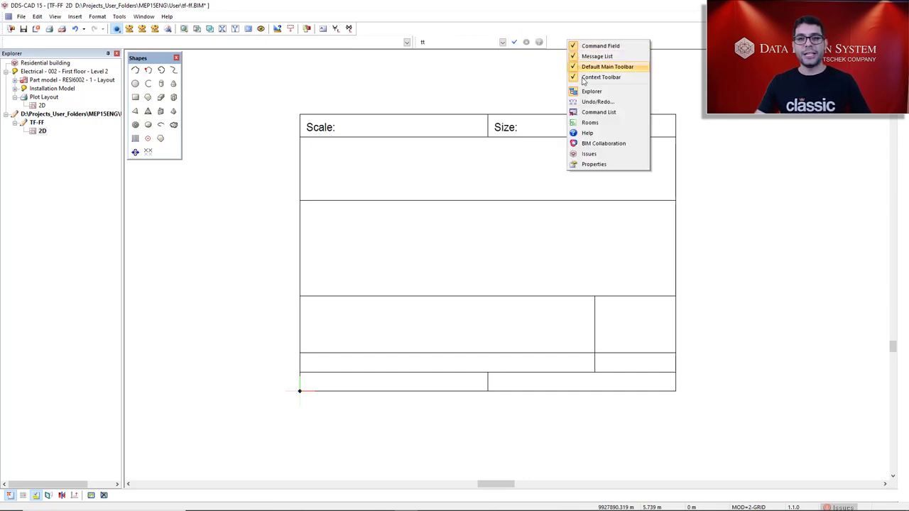
left_click(583, 113)
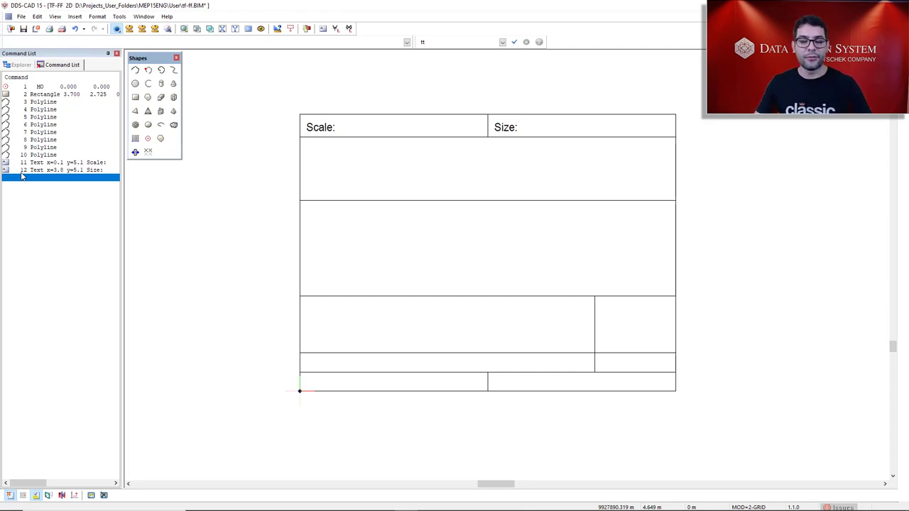
left_click(386, 91)
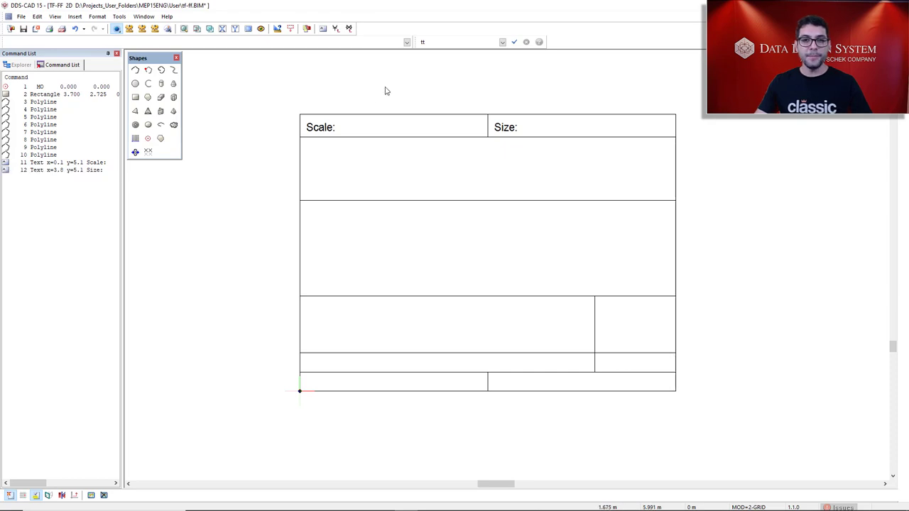
Insert a reference point just right of the Scale: label, at 0.902, 5.133
left_click(148, 139)
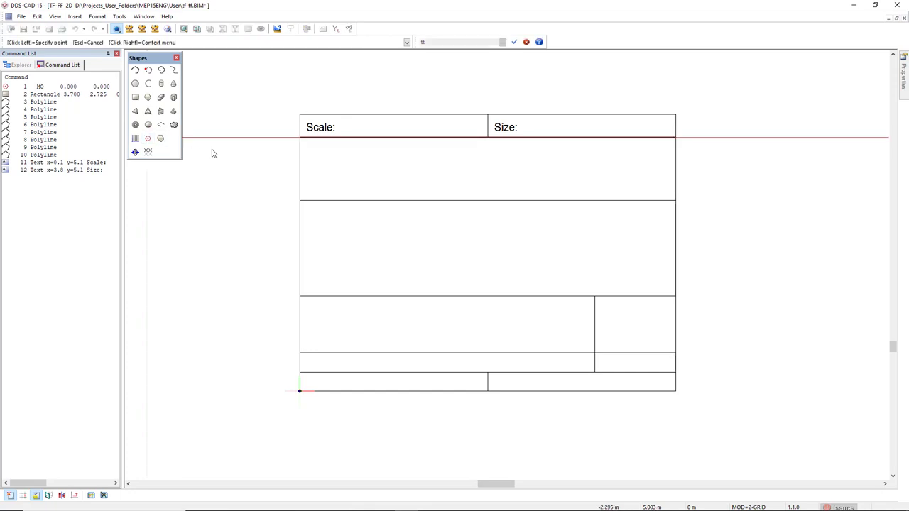
left_click(346, 134)
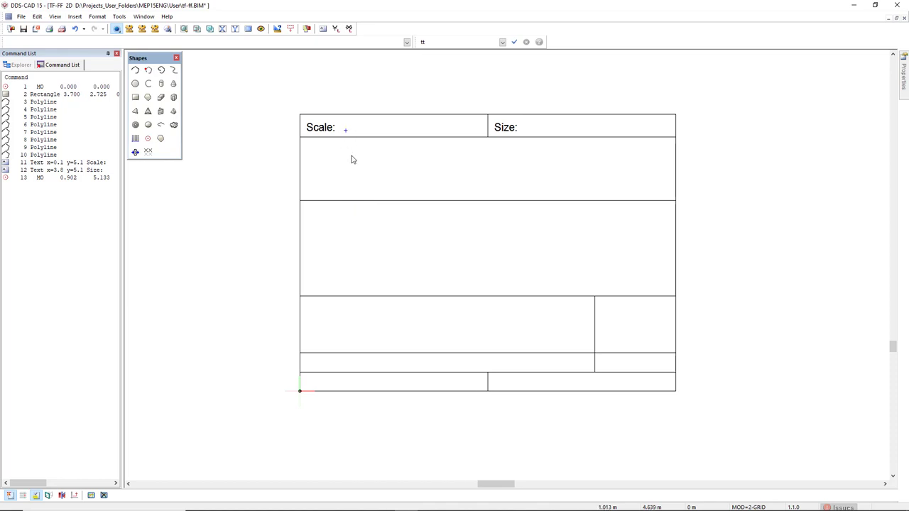
left_click(430, 42)
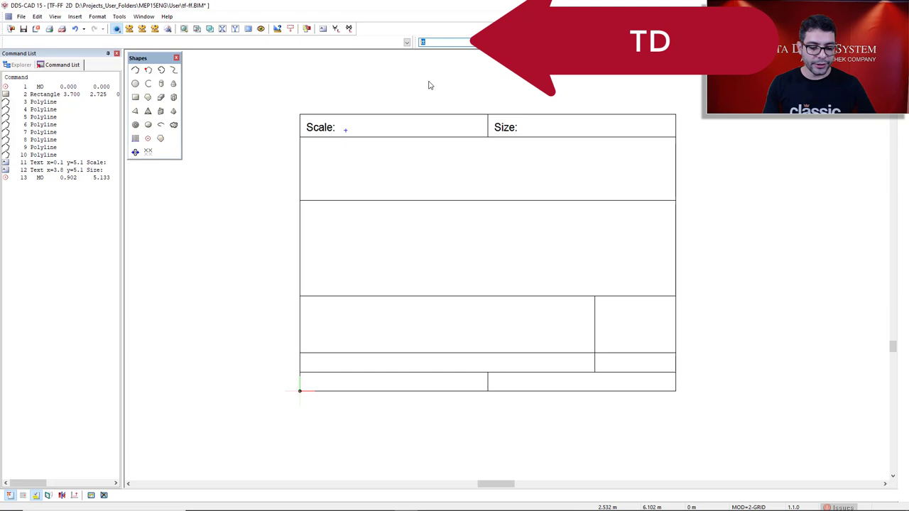
Run TD and set 1.5 mm letter height with 4.8 line spacing
type("td")
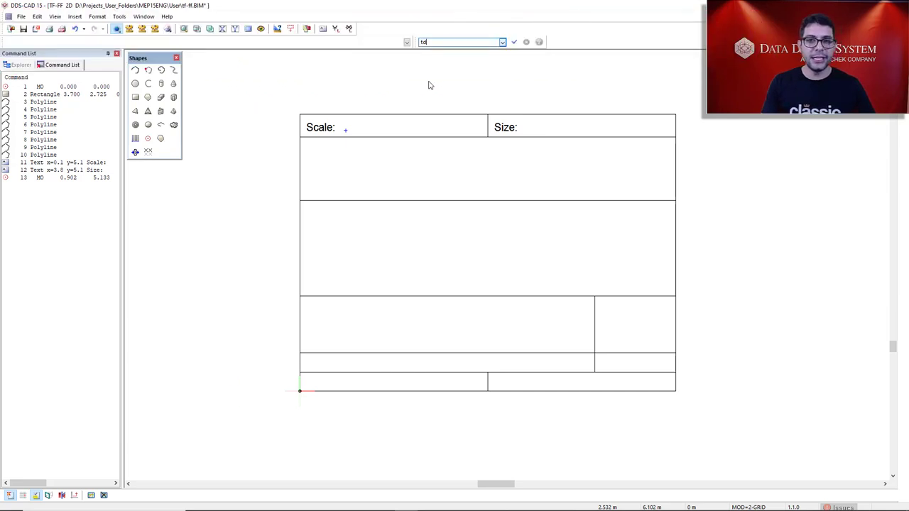
key("Return")
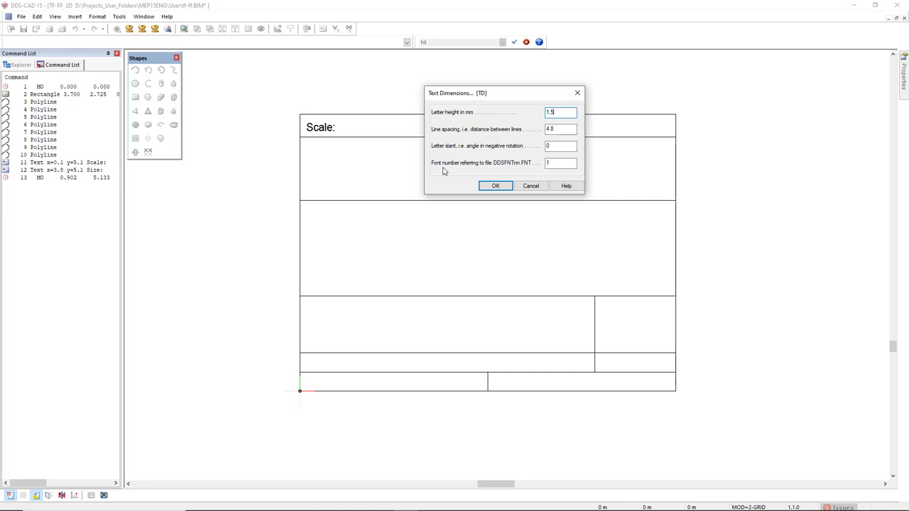
left_click(489, 187)
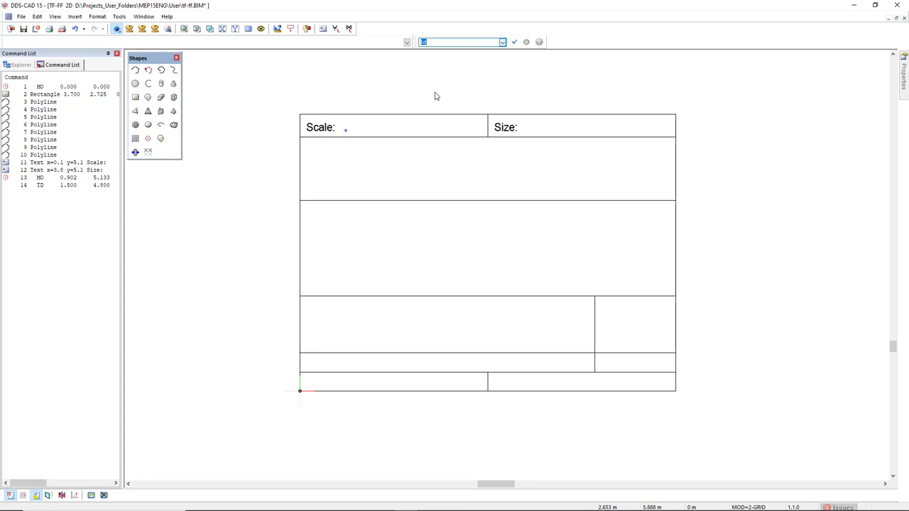
Add a TT title-block text with Information to update 2, displaying 1:50 after Scale:
type("t")
key("Return")
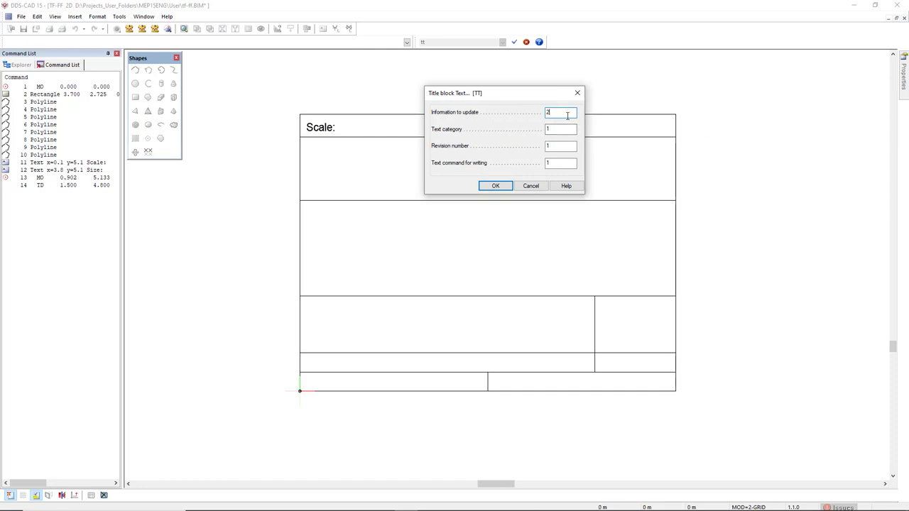
key("Tab")
key("Tab")
left_click(497, 186)
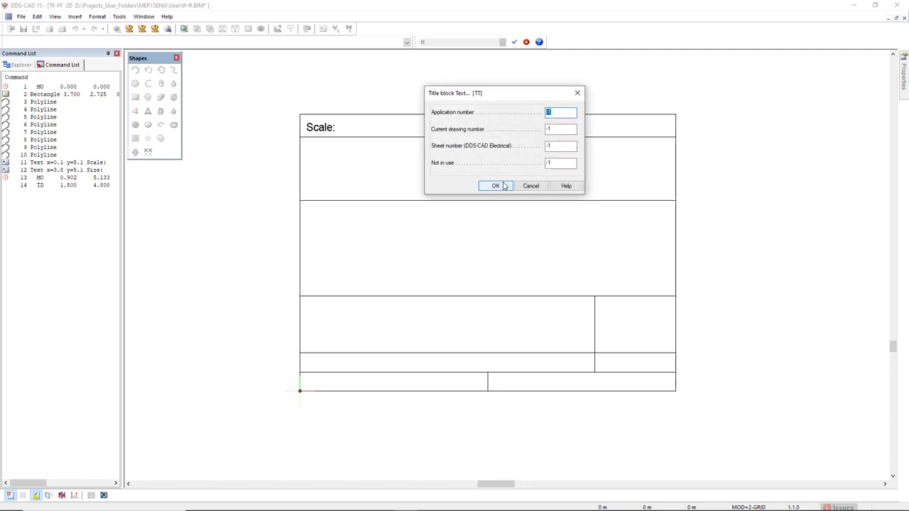
left_click(498, 186)
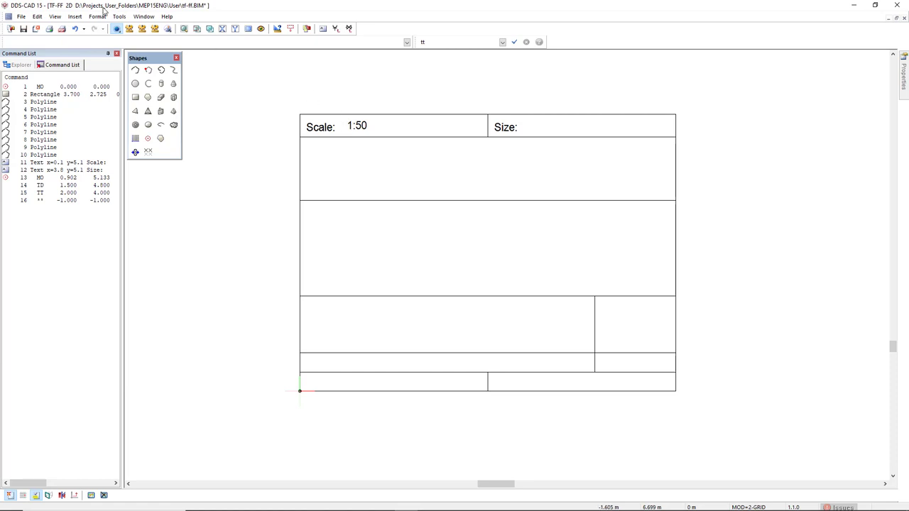
Set the tf-ff model details to Scale 1:50 and Sheetsize A3, then confirm
left_click(22, 15)
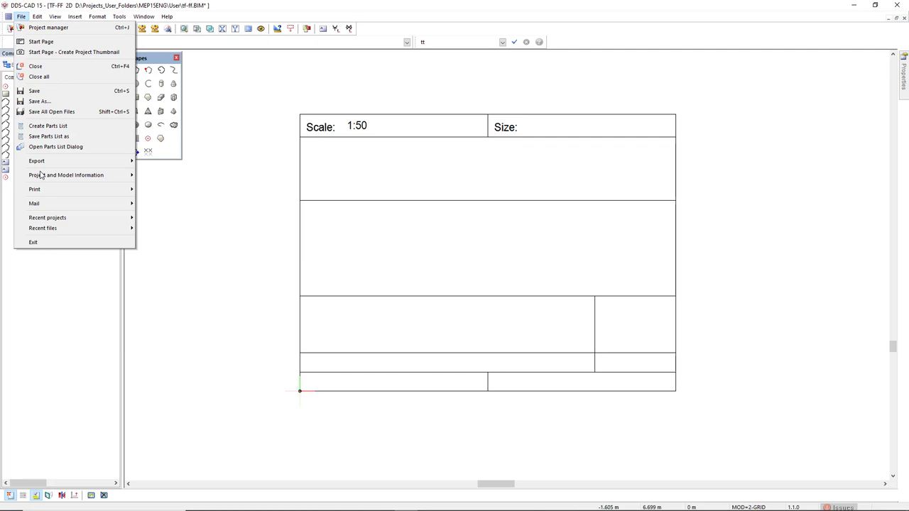
mouse_move(40, 177)
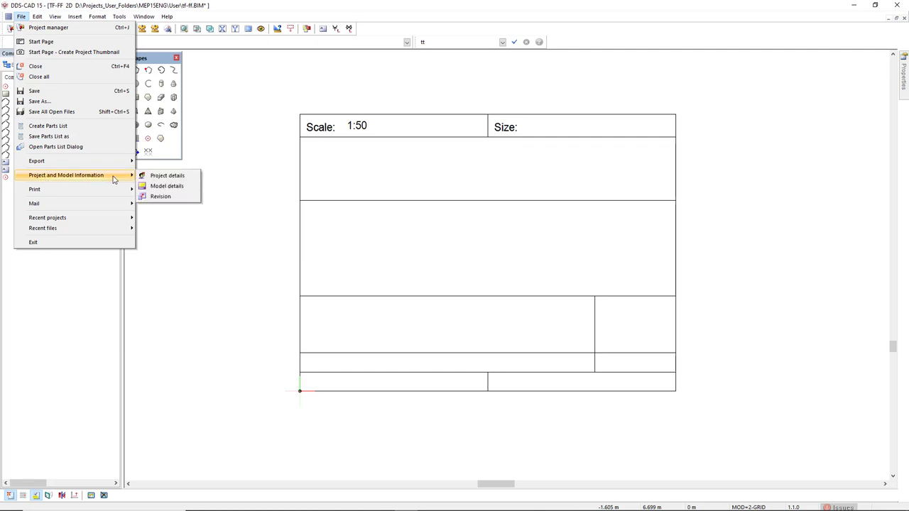
left_click(177, 188)
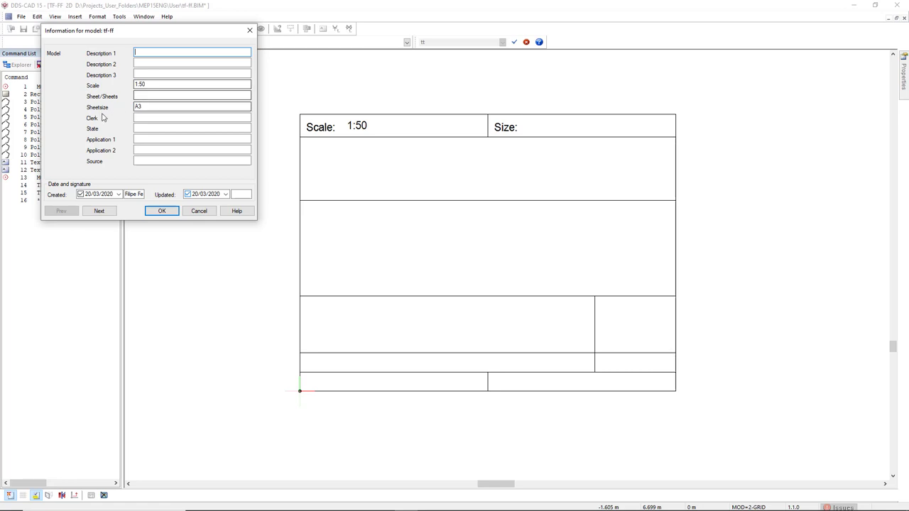
left_click(162, 211)
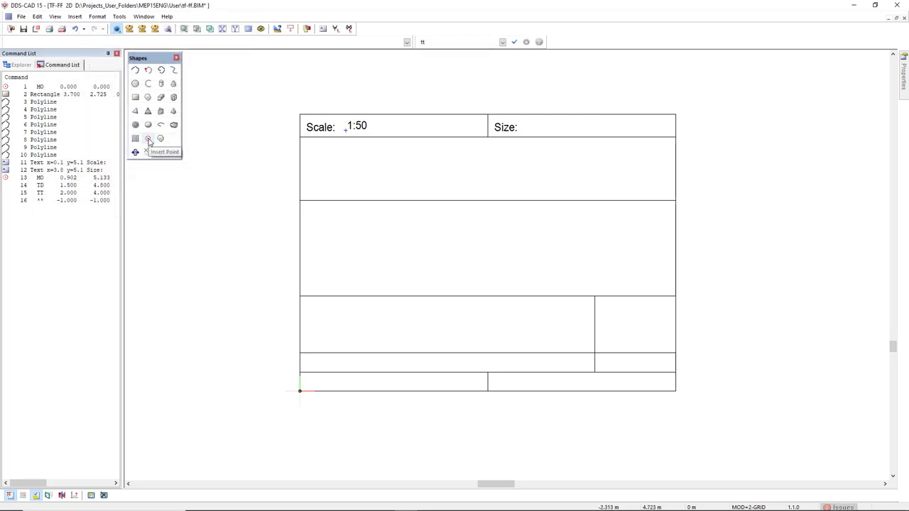
Insert a TT title-block text right of Size: with information 2 and category 6, showing A3
left_click(148, 139)
left_click(527, 135)
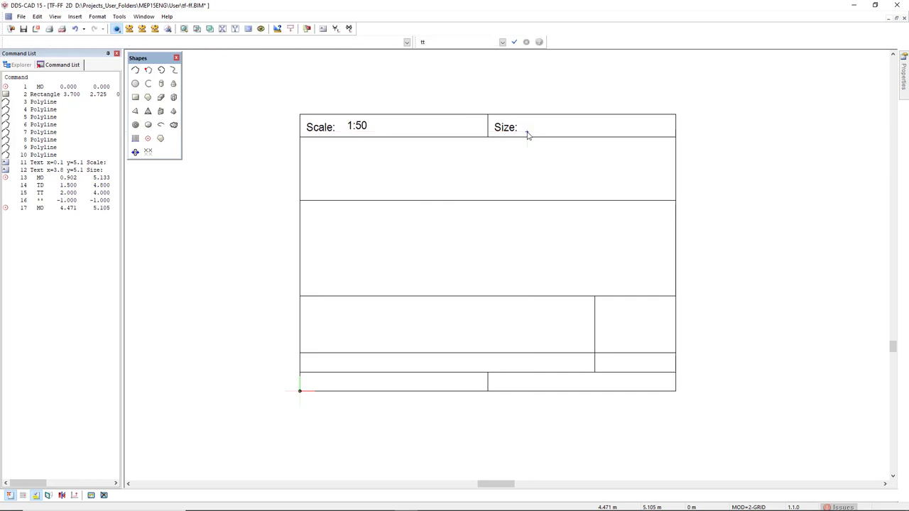
left_click(450, 42)
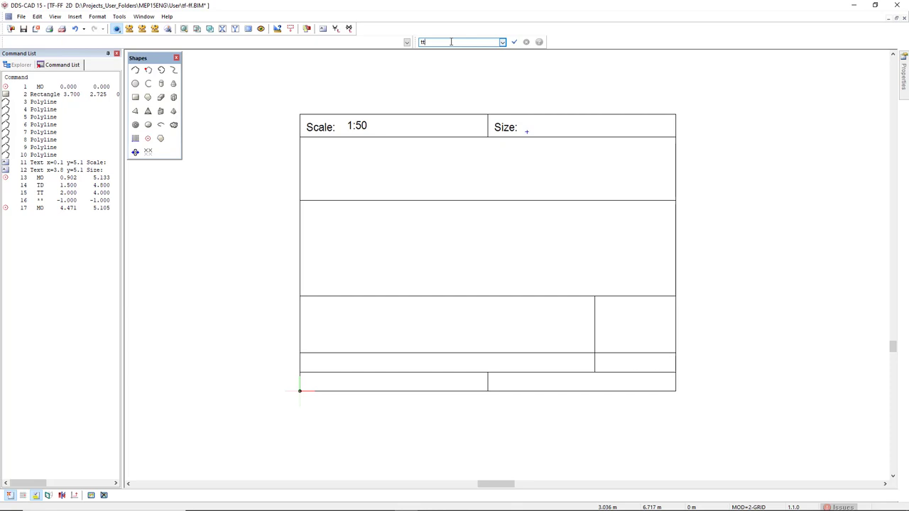
key("Return")
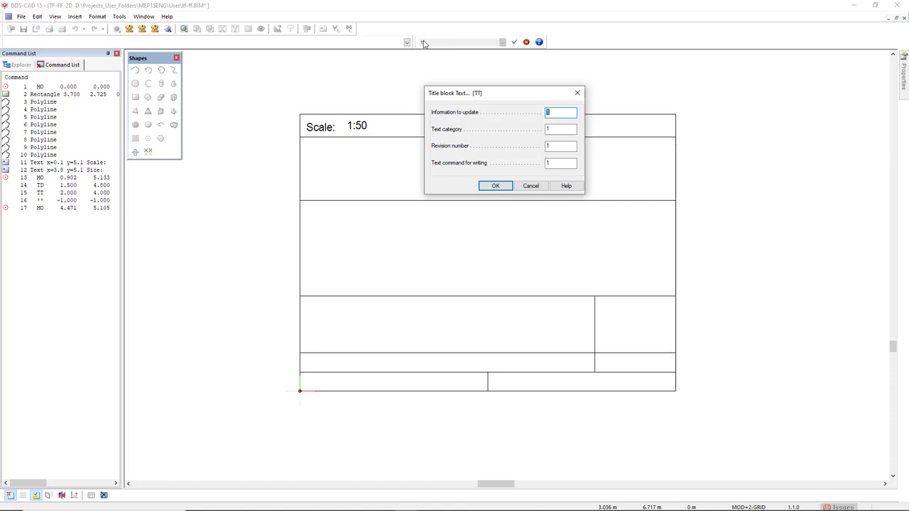
type("2")
key("Tab")
left_click(496, 186)
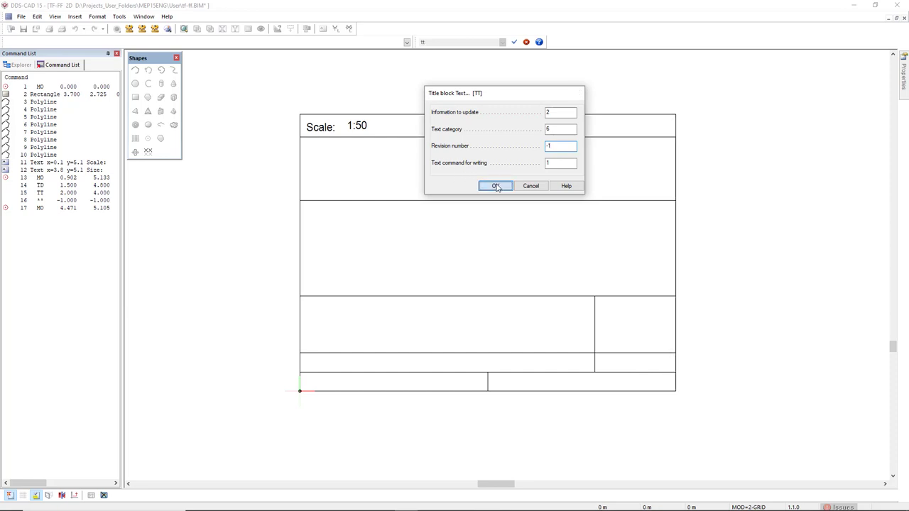
left_click(495, 186)
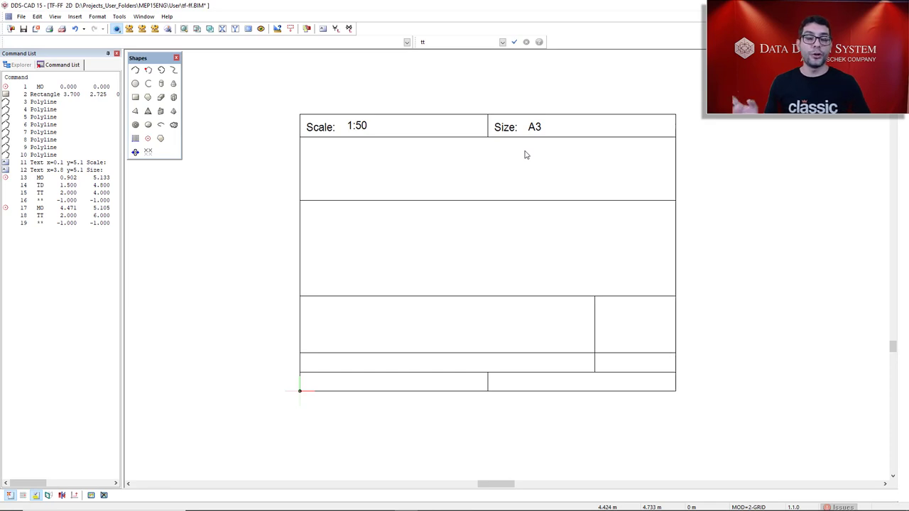
Save the TF-FF title field and open the Electrical - 002 plot layout
left_click(24, 28)
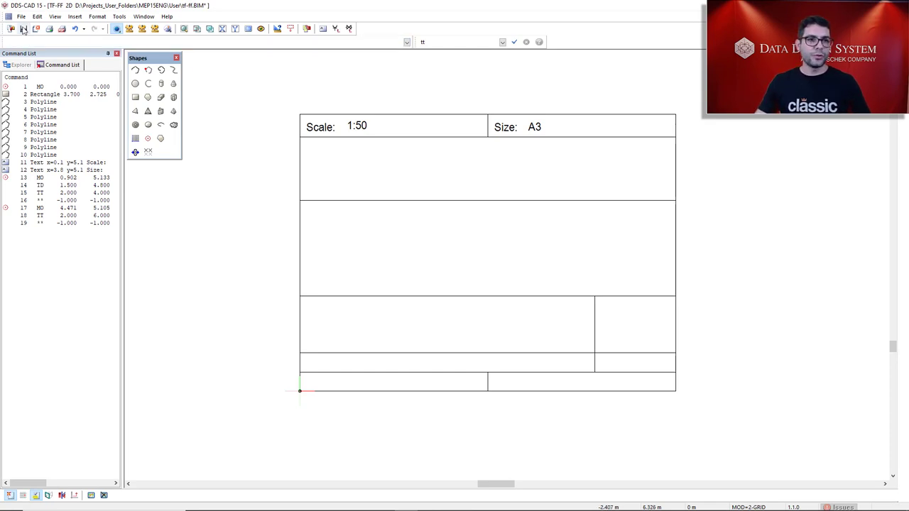
left_click(18, 65)
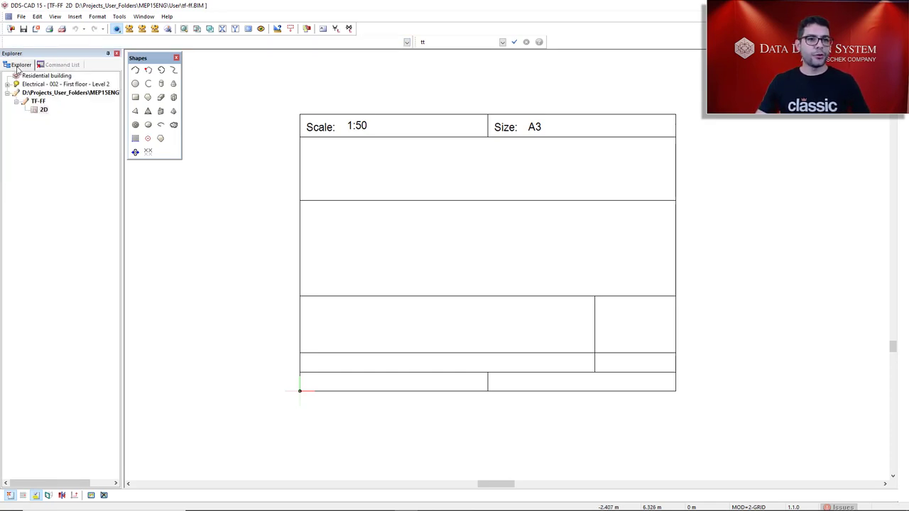
double_click(45, 84)
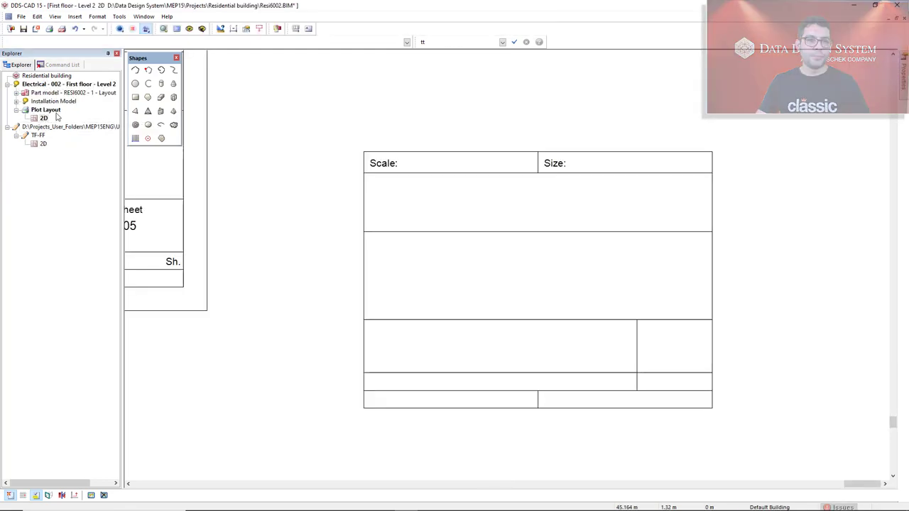
Window-select and delete the blank Scale/Size frame beside the sheet
scroll(343, 298, "down", 2)
left_click_drag(359, 350, 673, 143)
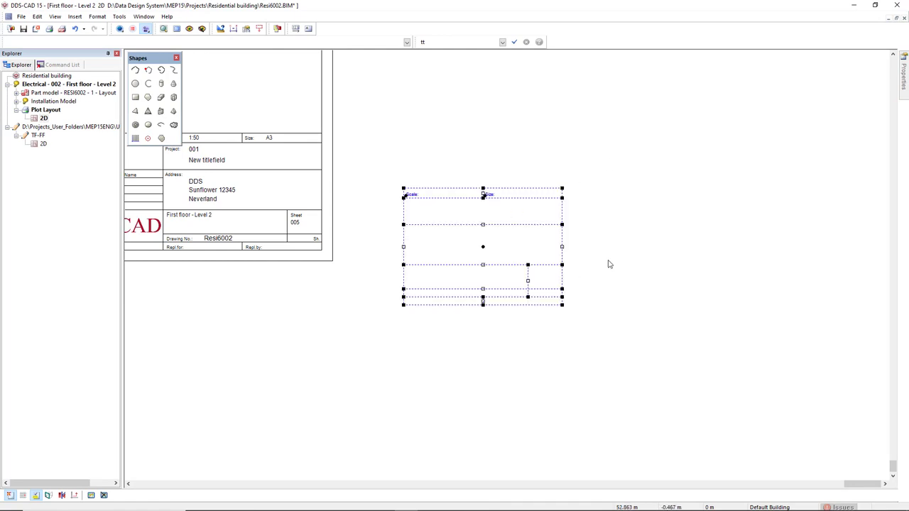
key("Escape")
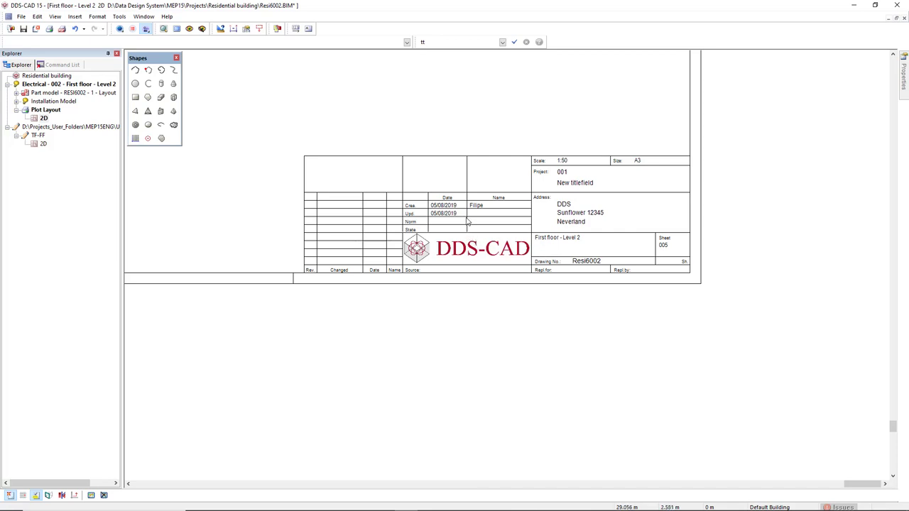
Edit the sheet's title block and copy the Standard 1 title-block type
left_click(133, 29)
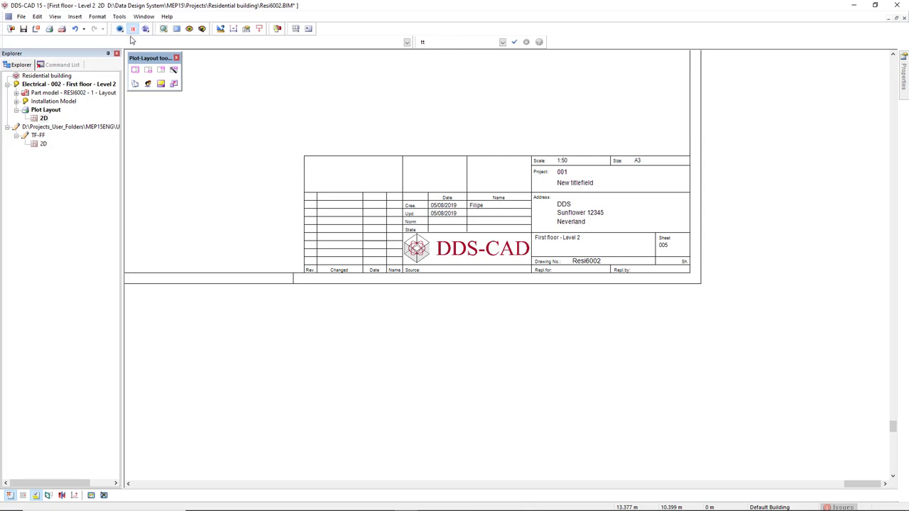
left_click(148, 69)
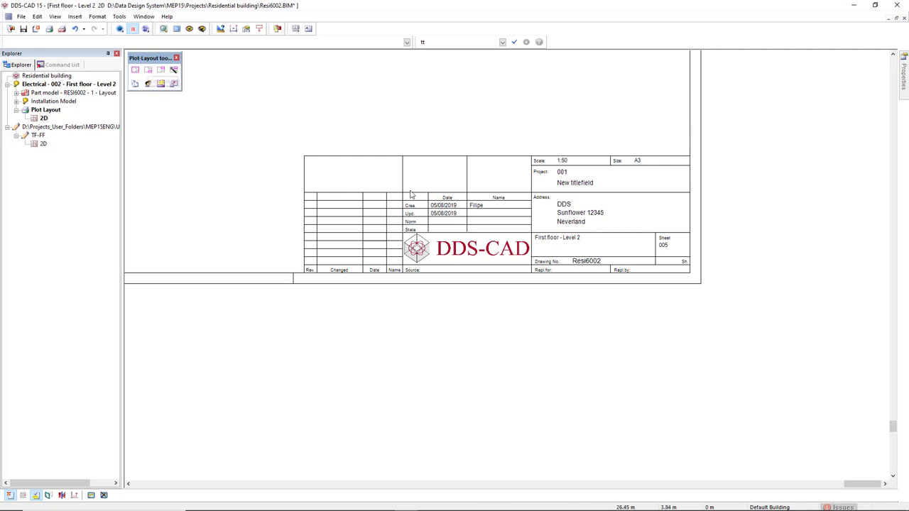
left_click(410, 207)
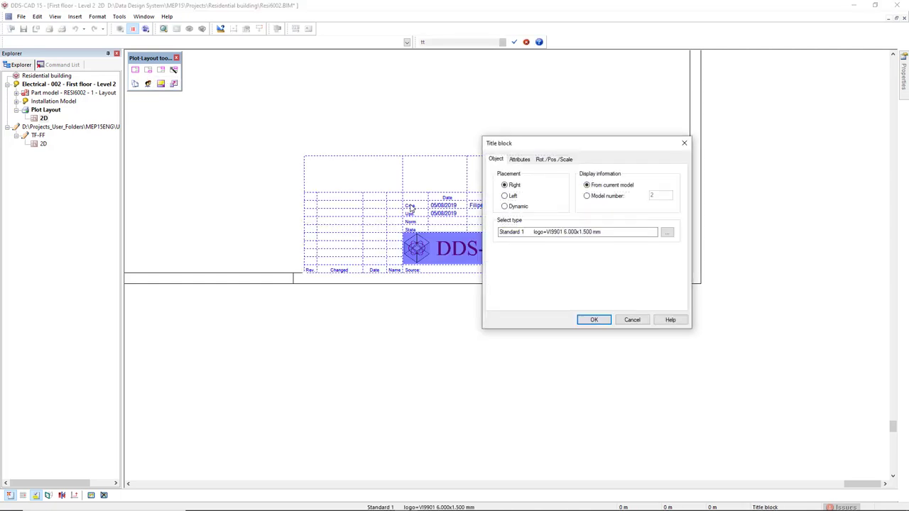
left_click_drag(533, 147, 487, 112)
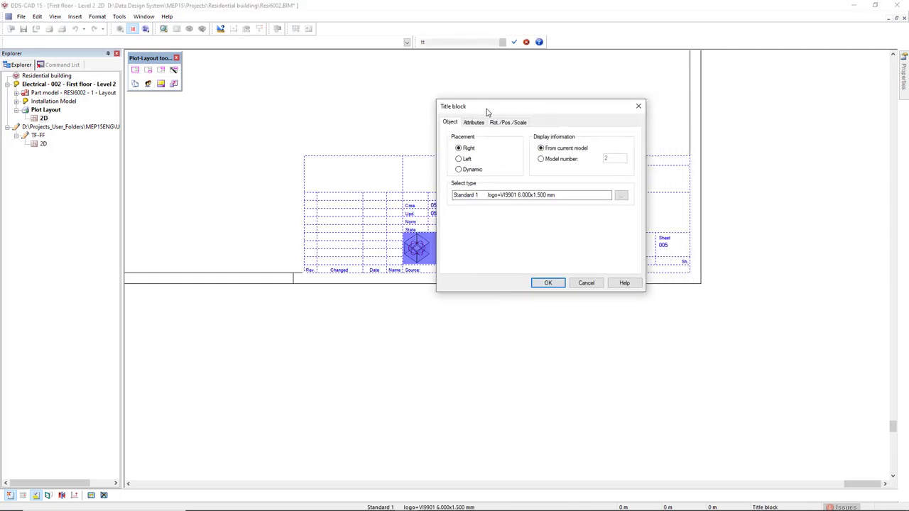
left_click(621, 195)
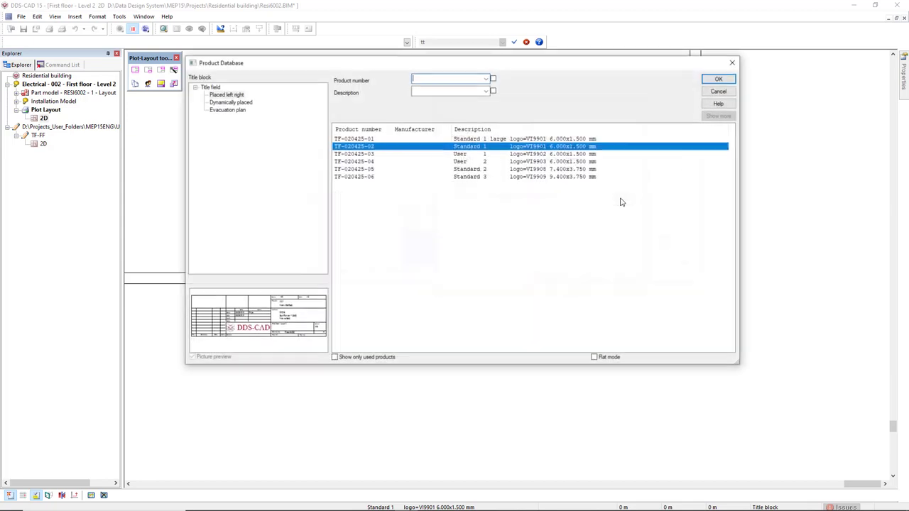
right_click(466, 148)
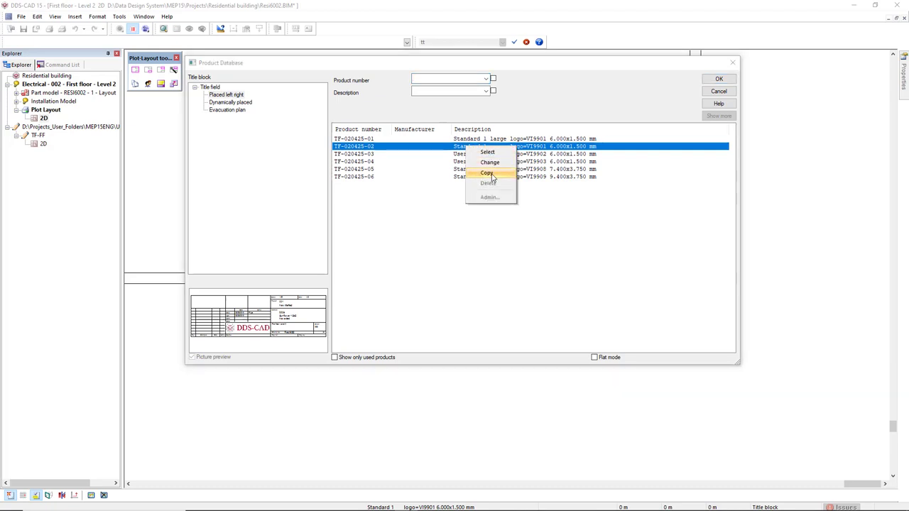
left_click(487, 173)
Rename the copy New, clear its symbol number, set external symbol tf-ff, and apply it
right_click(486, 187)
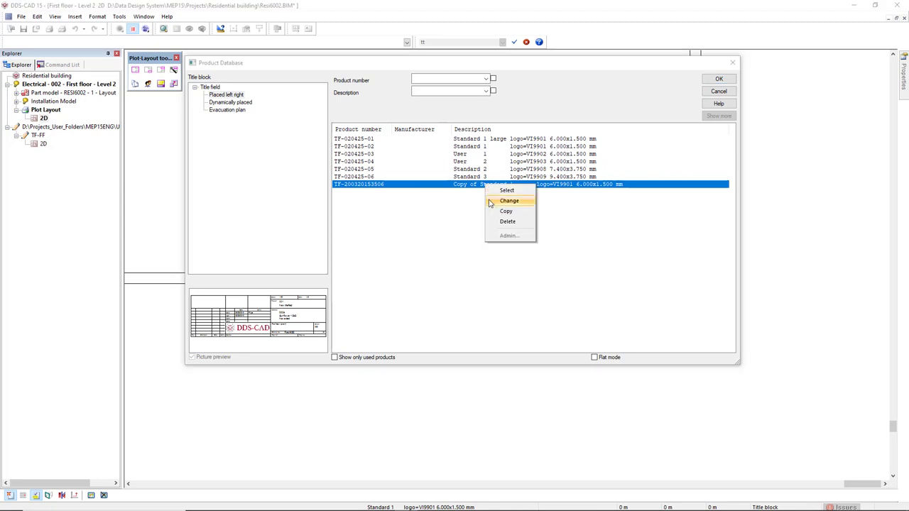
left_click(489, 201)
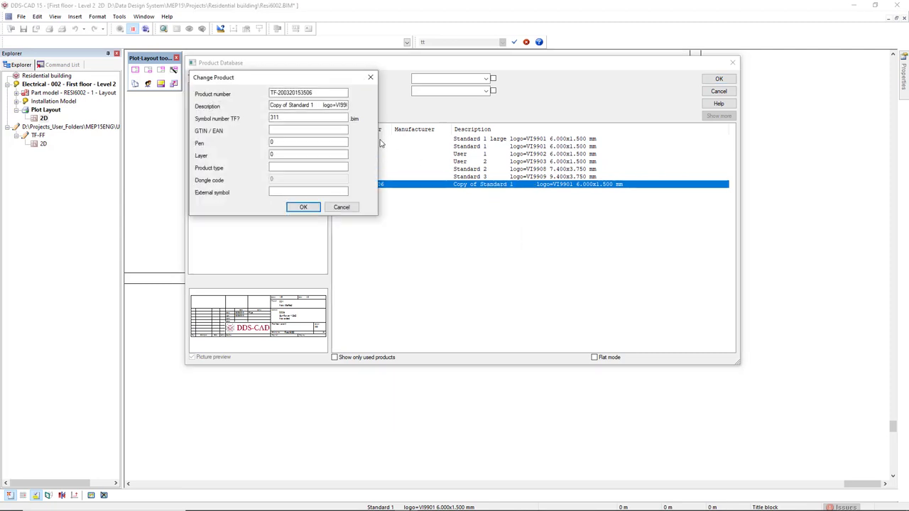
triple_click(327, 105)
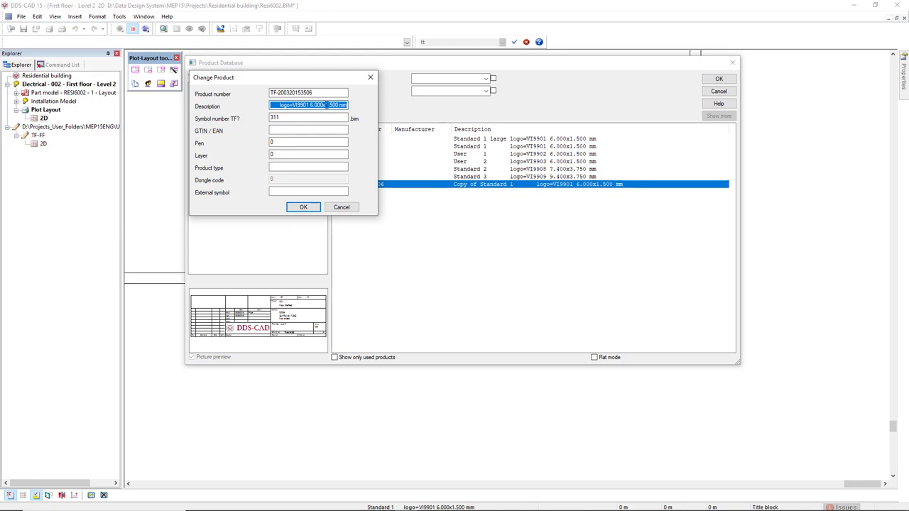
type("New")
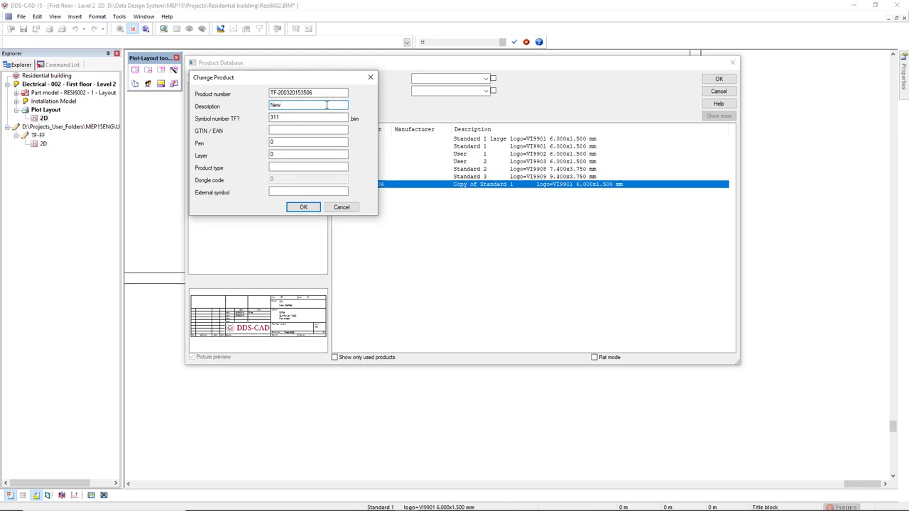
double_click(288, 118)
key("BackSpace")
left_click(286, 191)
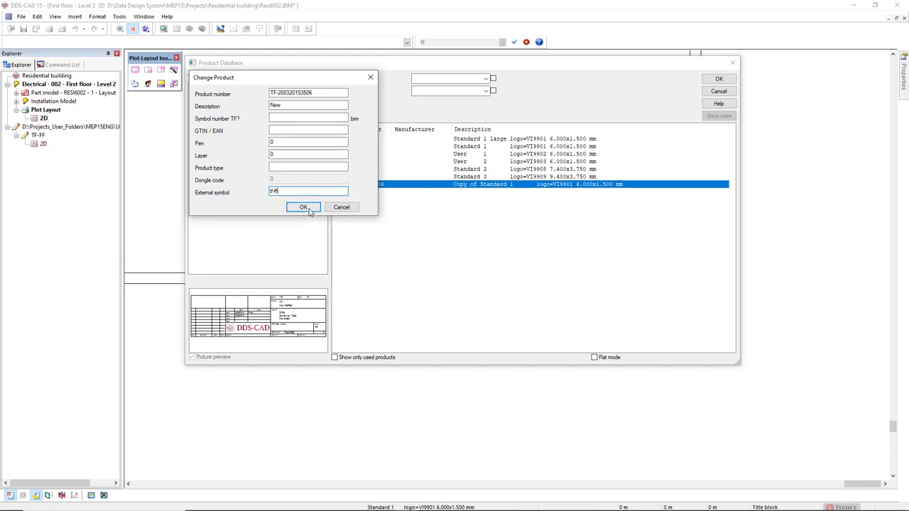
left_click(304, 206)
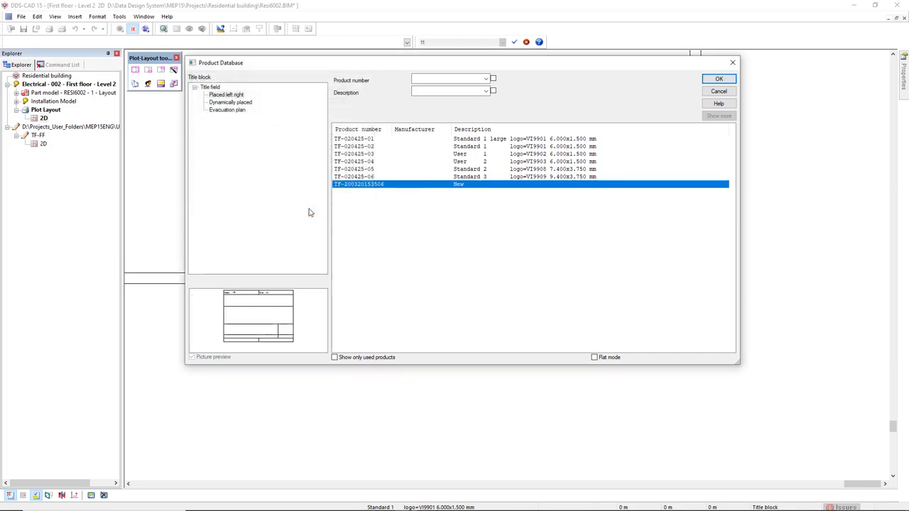
left_click(717, 79)
left_click(544, 282)
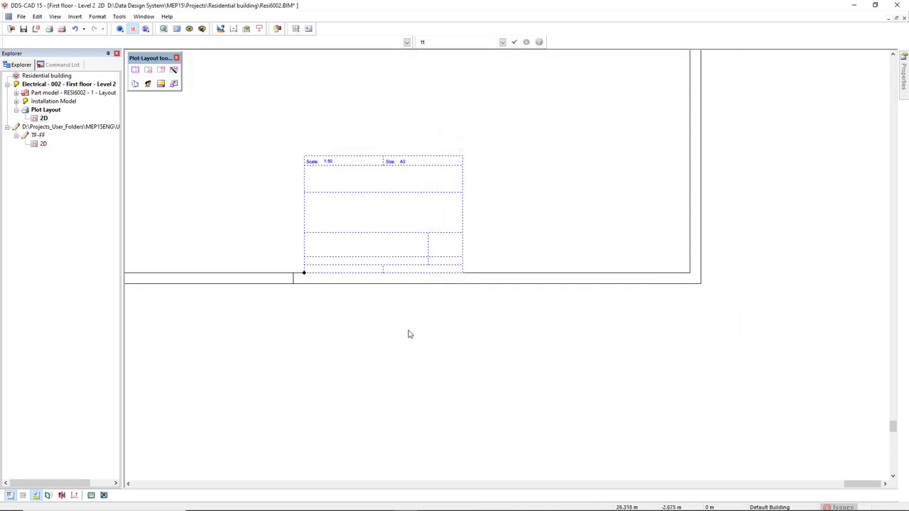
scroll(255, 187, "up", 2)
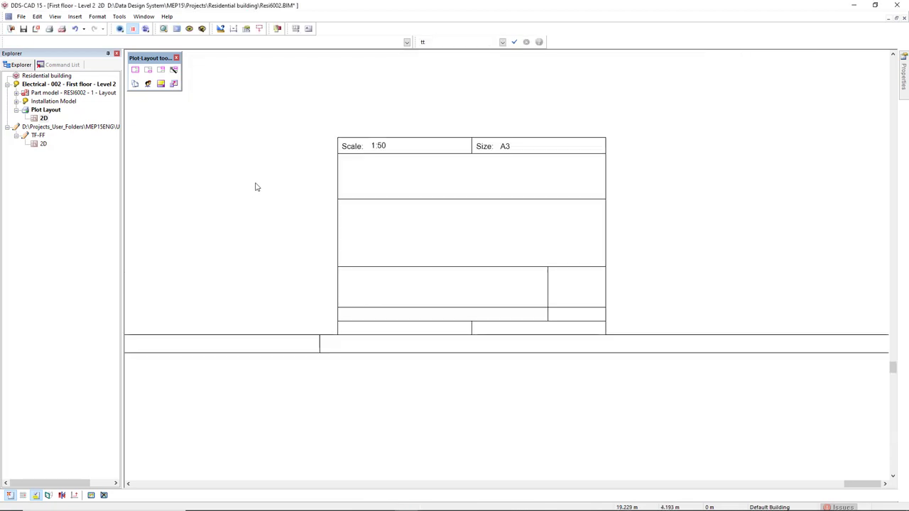